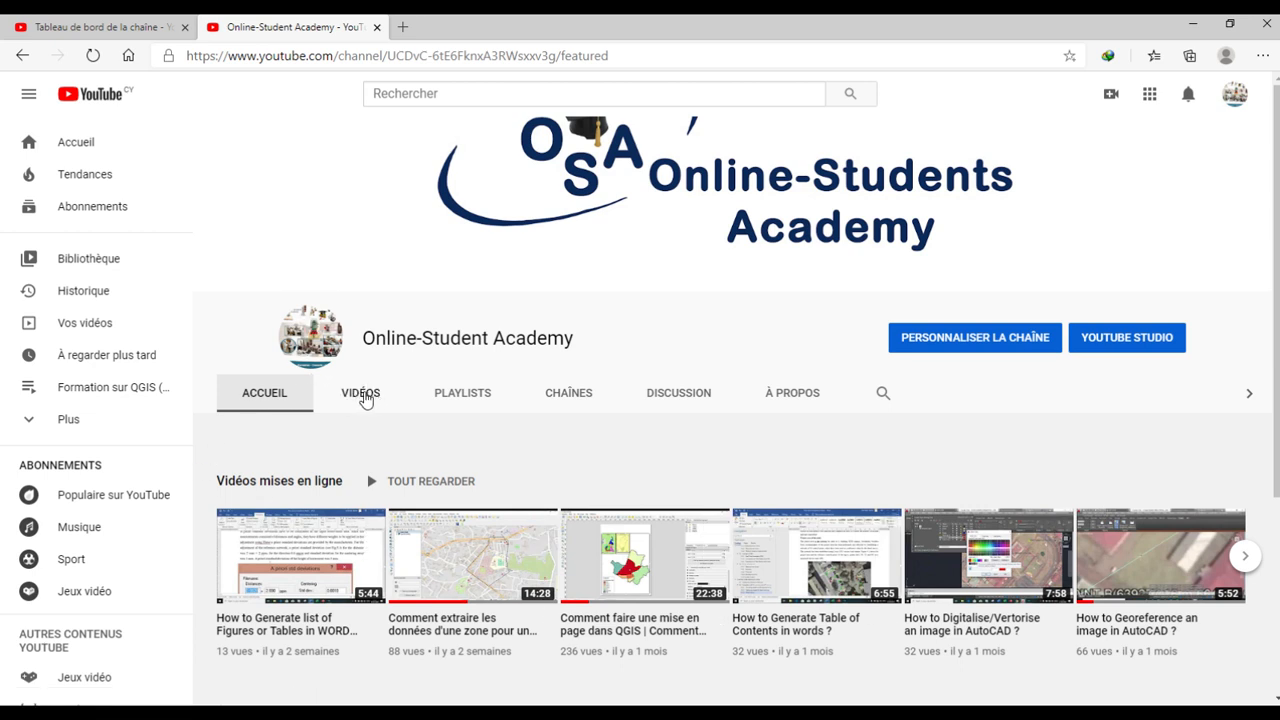
Browse the uploaded videos of the Online-Student Academy channel
click(369, 398)
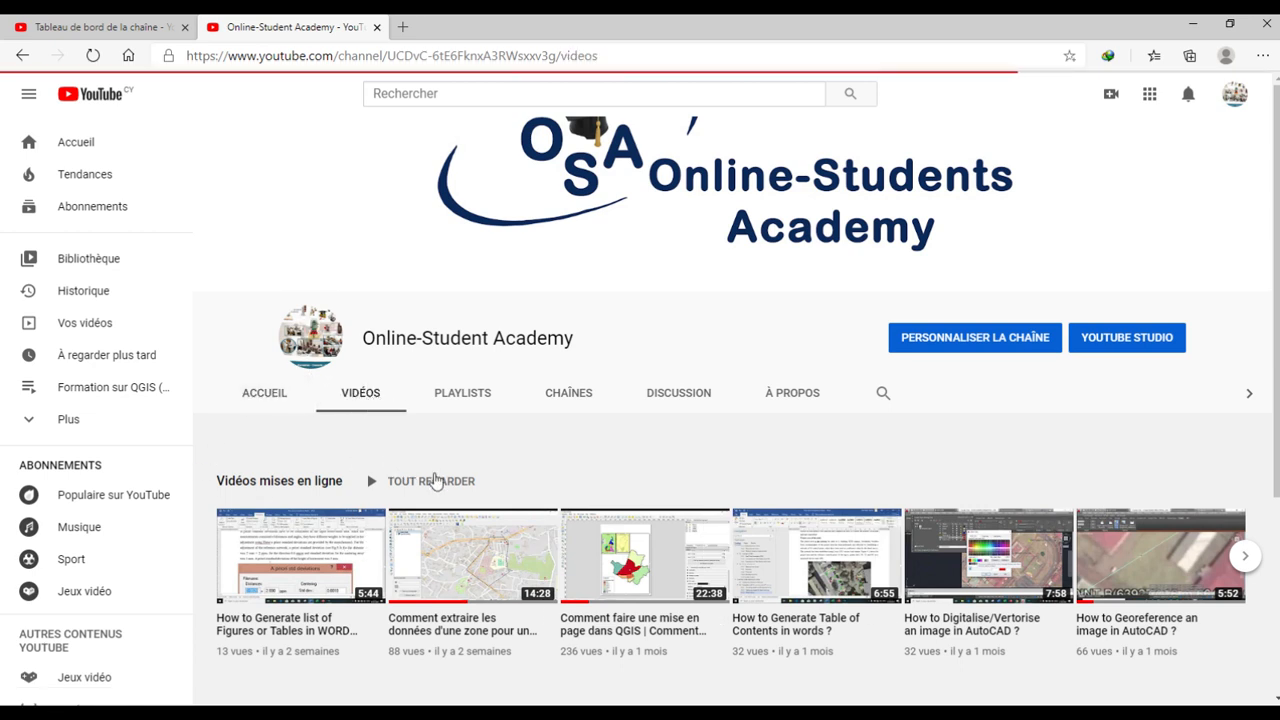
scroll(447, 482, down, 7)
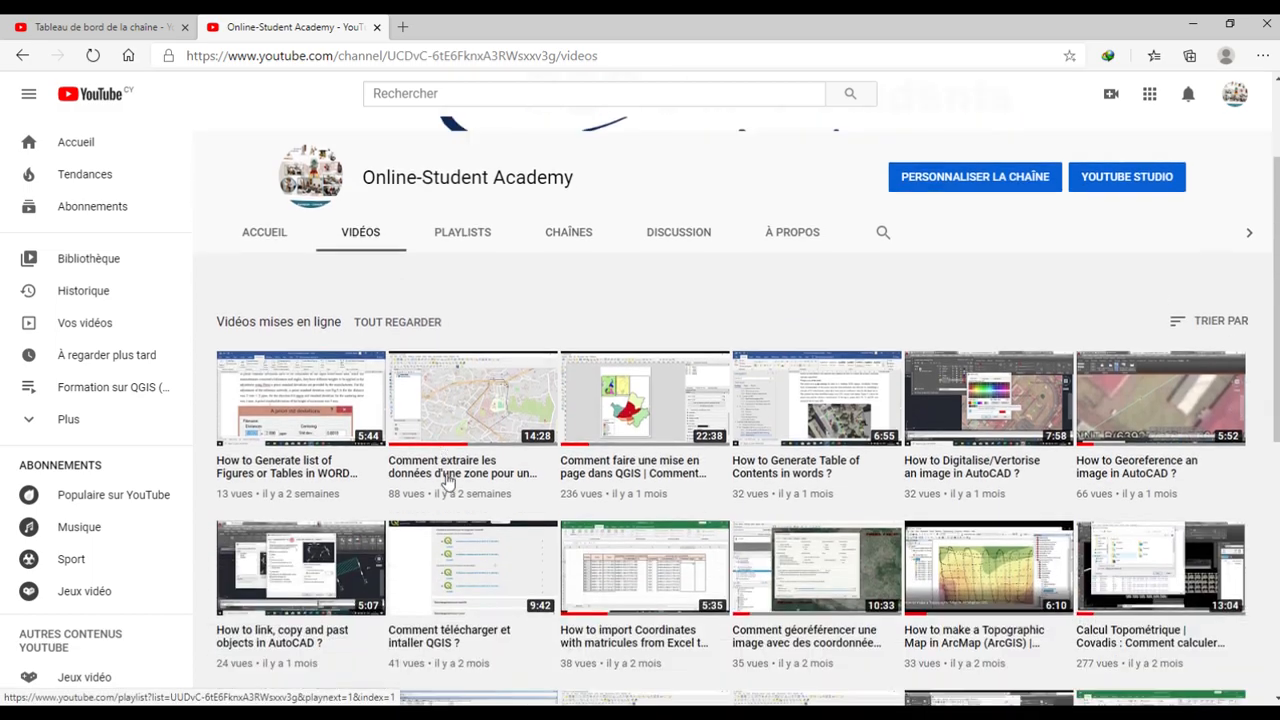
scroll(441, 470, up, 4)
scroll(430, 460, up, 4)
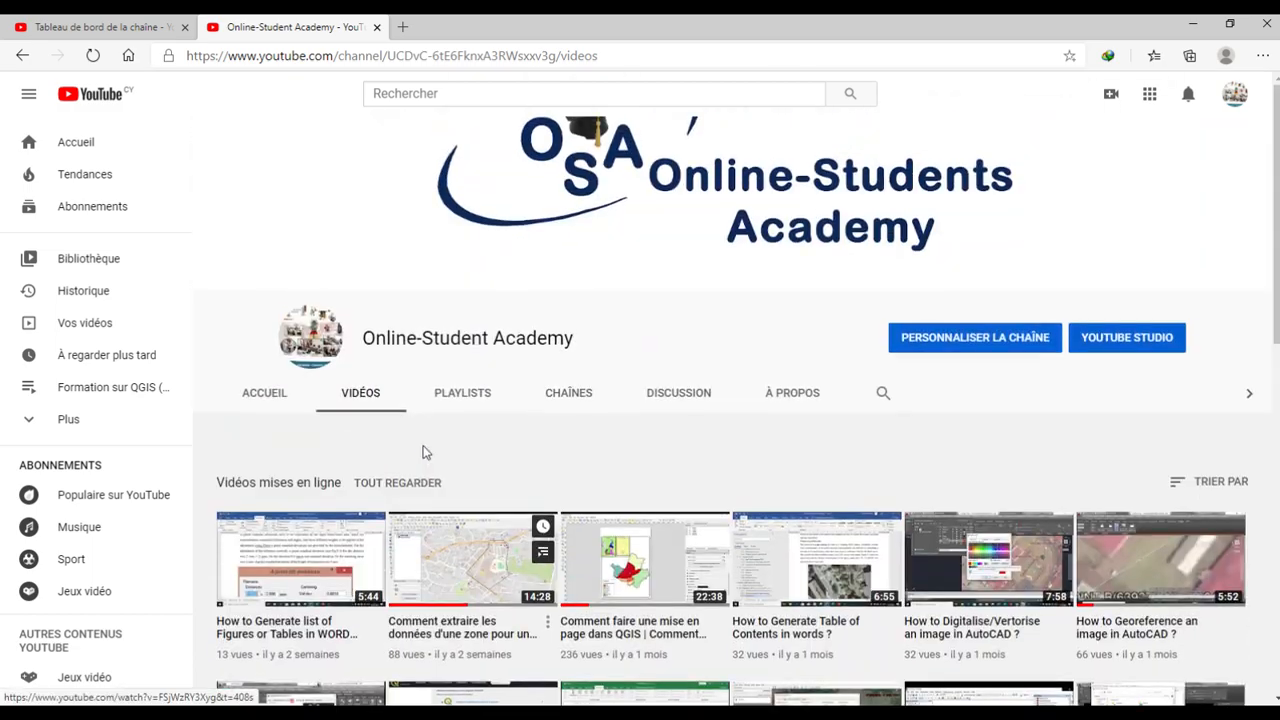
scroll(417, 470, down, 4)
scroll(416, 430, up, 3)
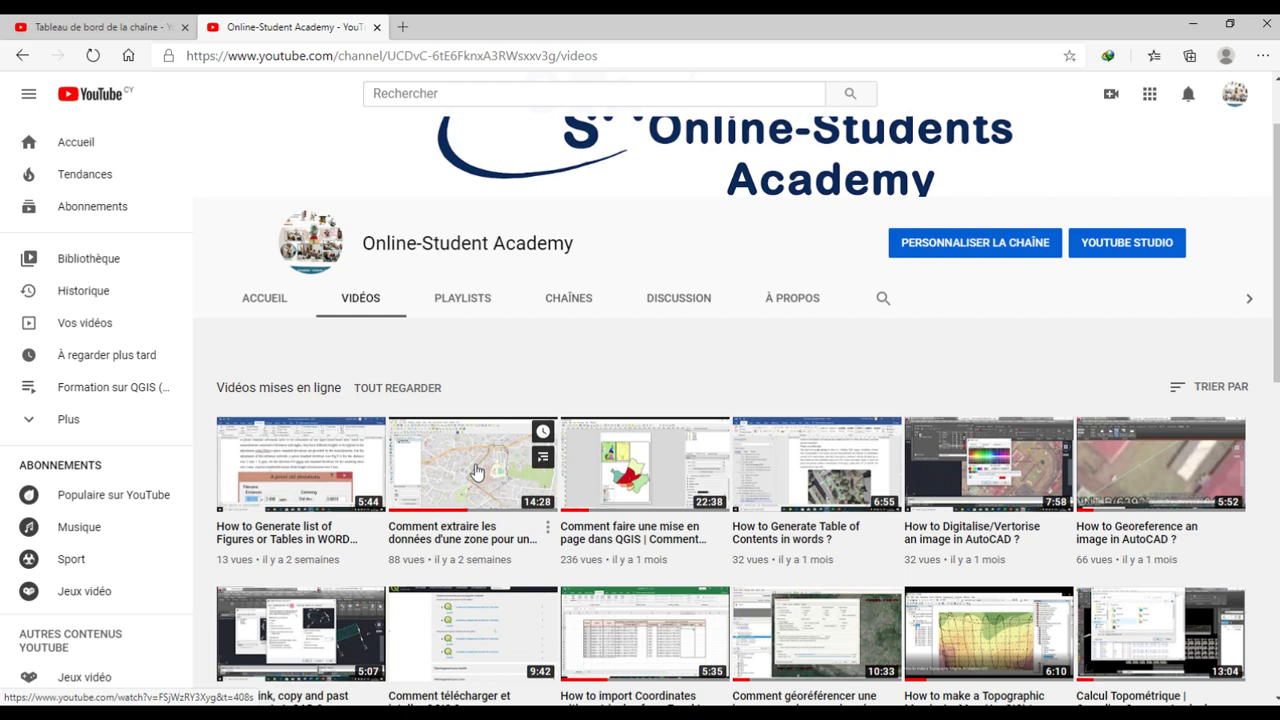
scroll(912, 473, down, 1)
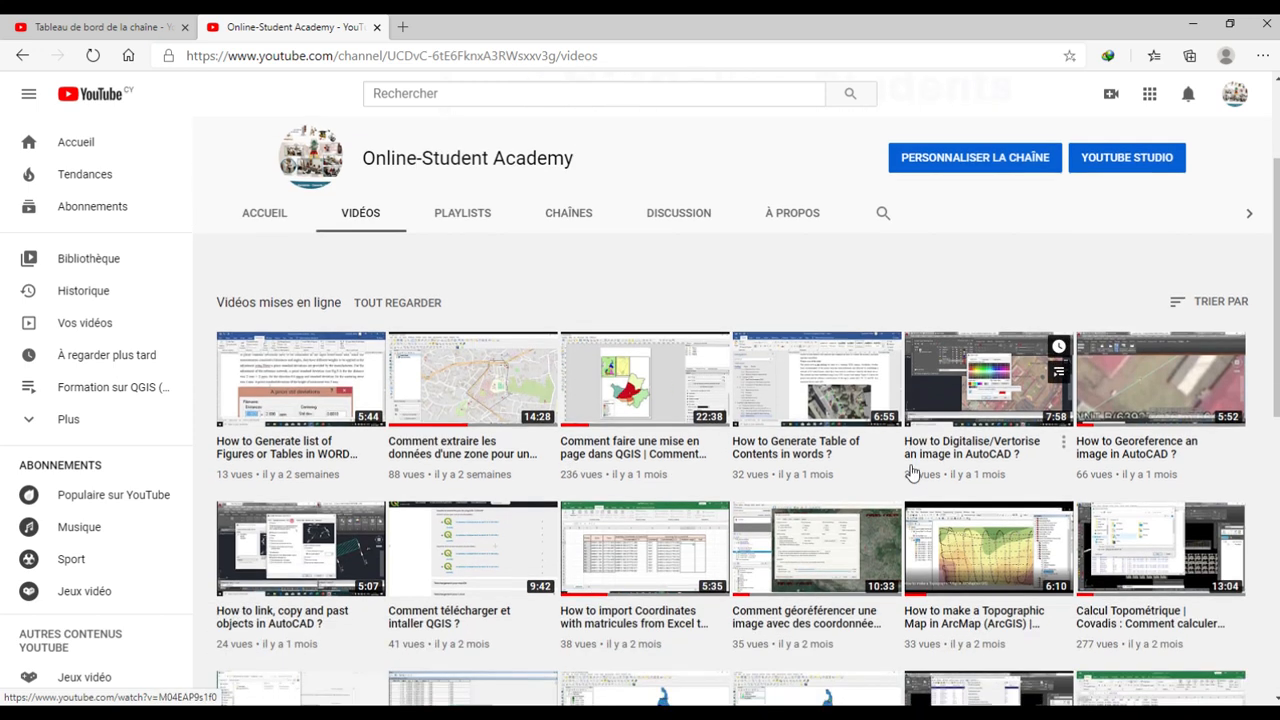
scroll(912, 473, down, 2)
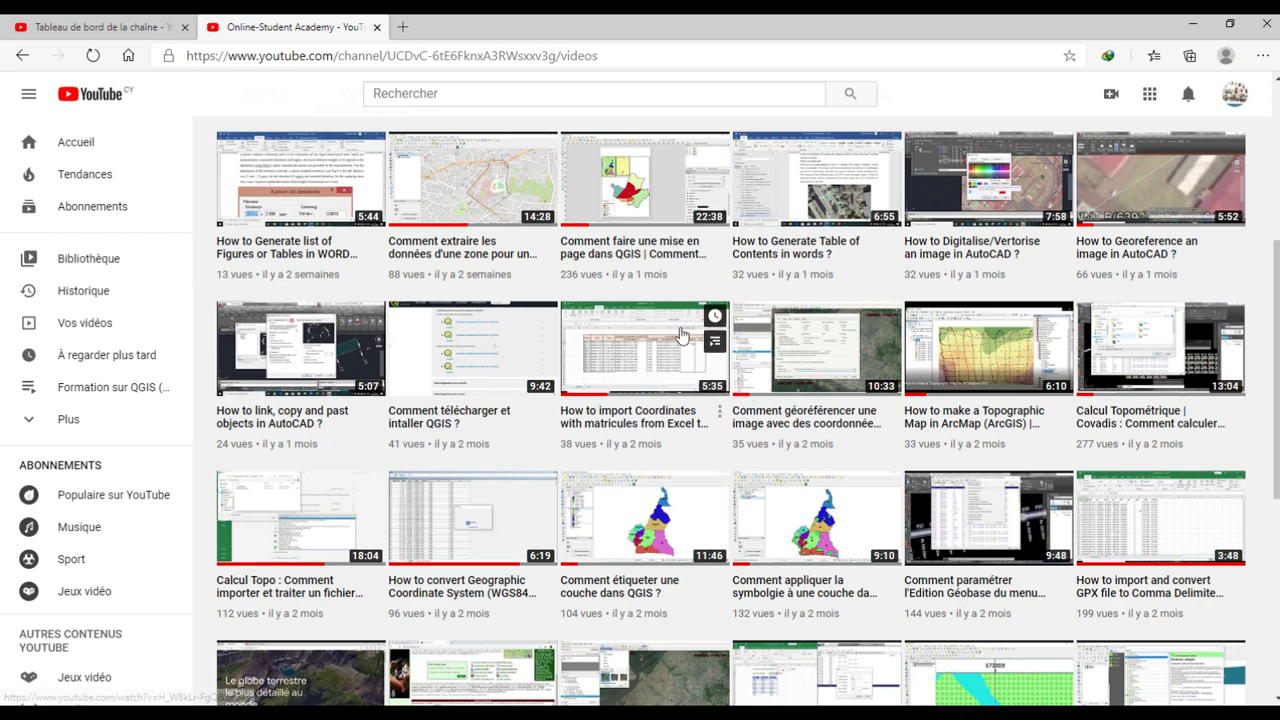
scroll(678, 335, up, 4)
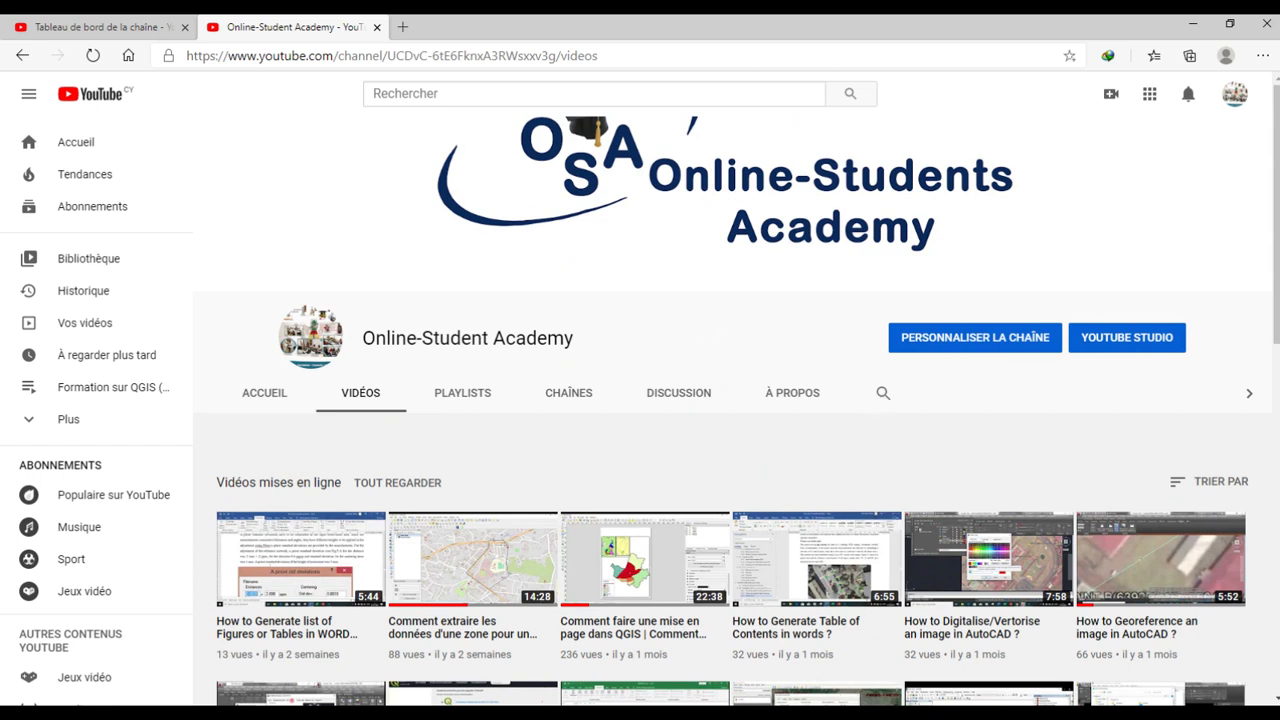
Switch to the QGIS project and check the COMMUNE DE NTUI layer by hiding it and showing it again
click(838, 713)
click(989, 670)
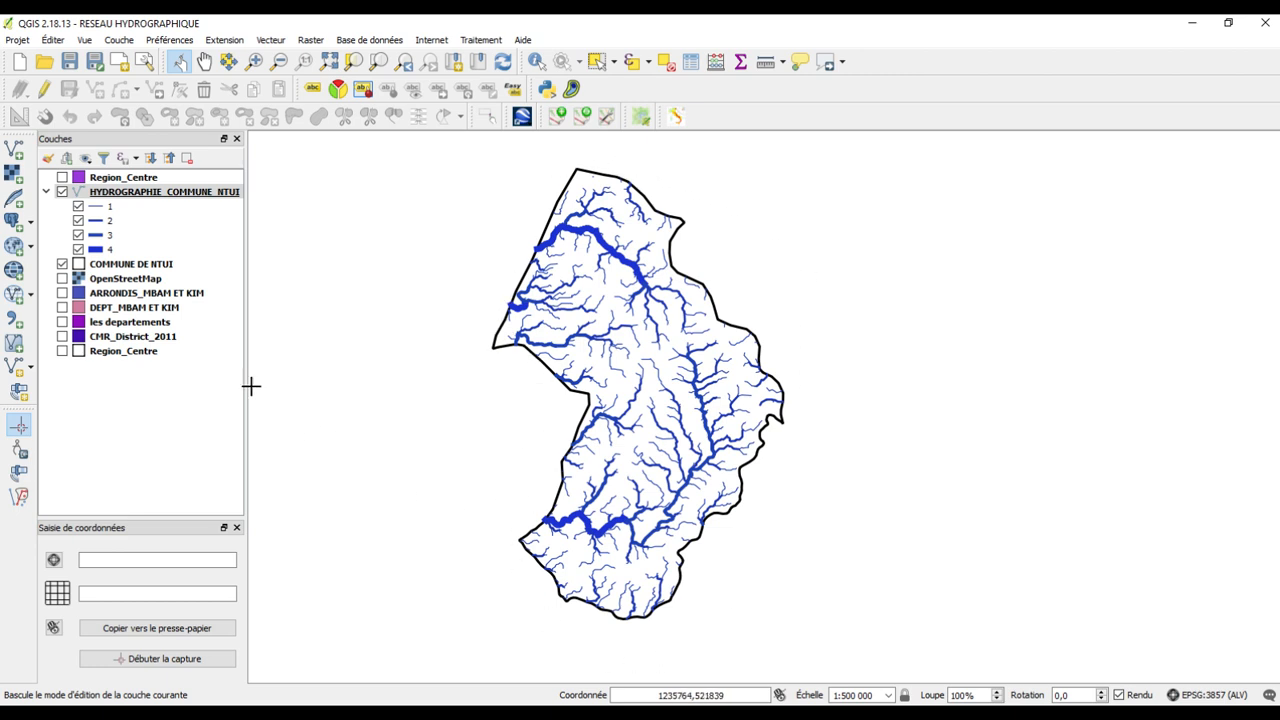
click(62, 264)
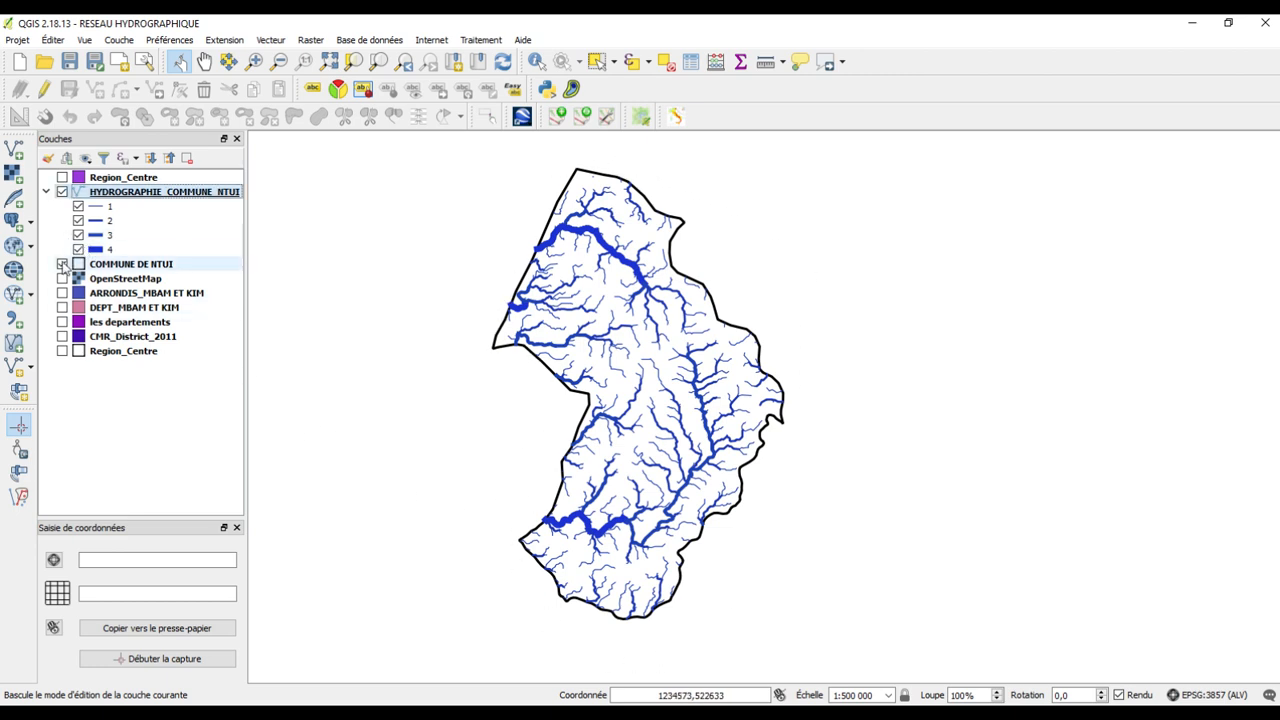
click(62, 264)
click(62, 264)
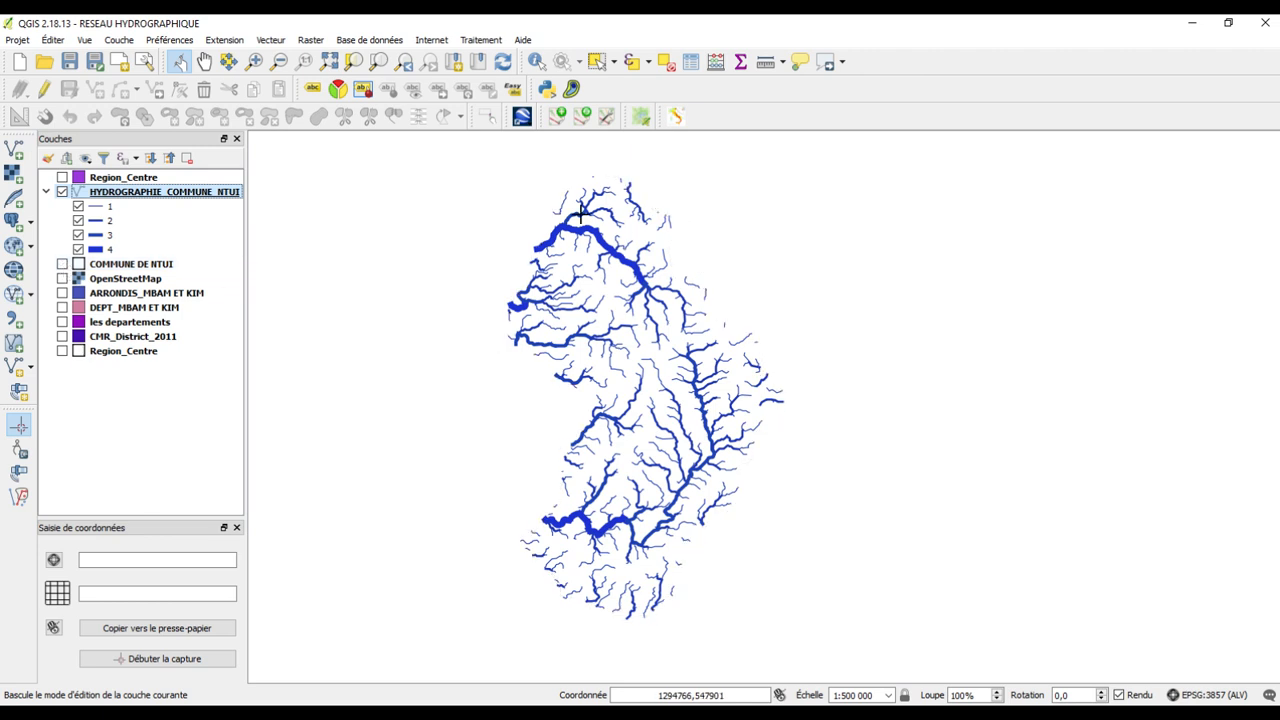
click(62, 264)
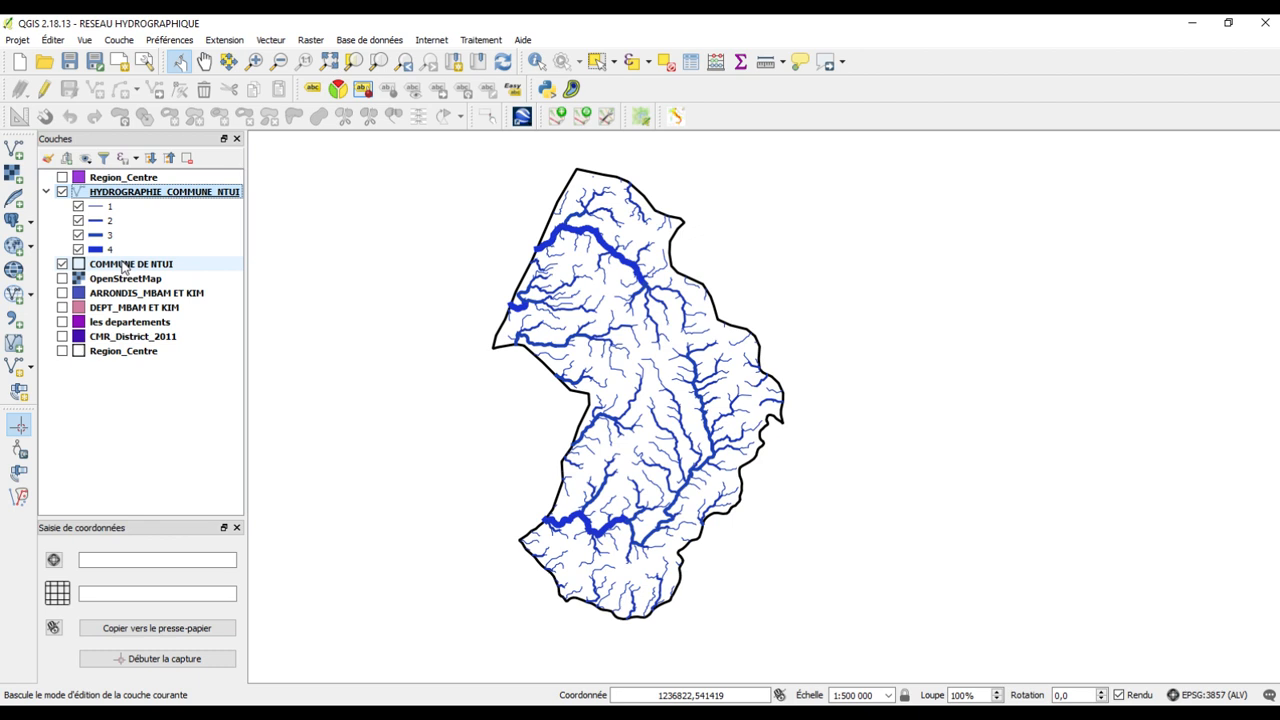
Open the attribute table of the COMMUNE DE NTUI layer and enable editing
right_click(121, 264)
mouse_move(190, 396)
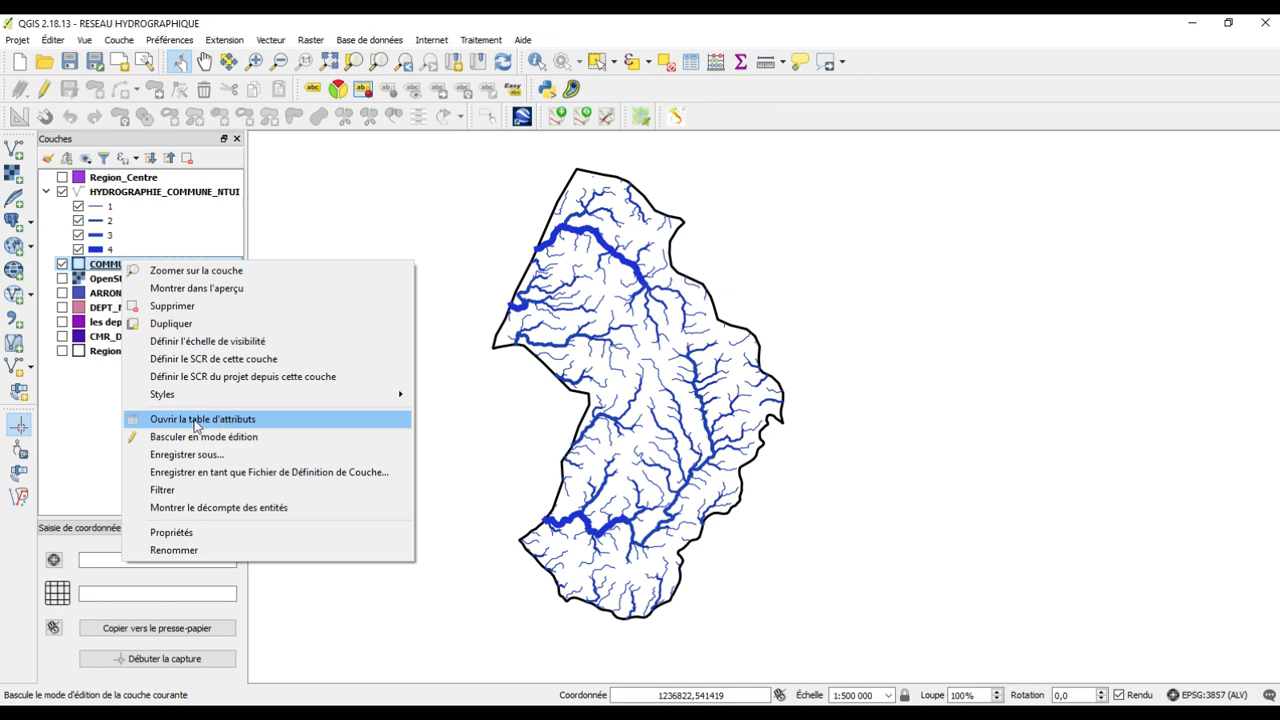
click(228, 424)
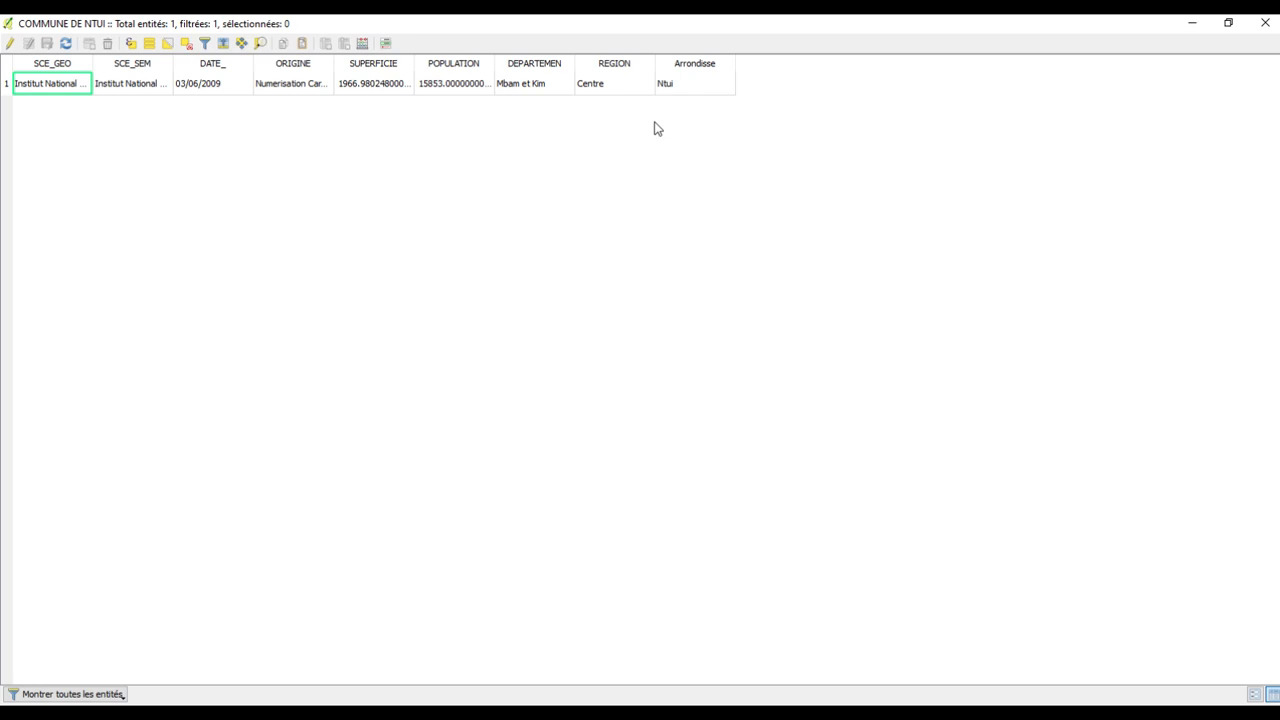
click(11, 44)
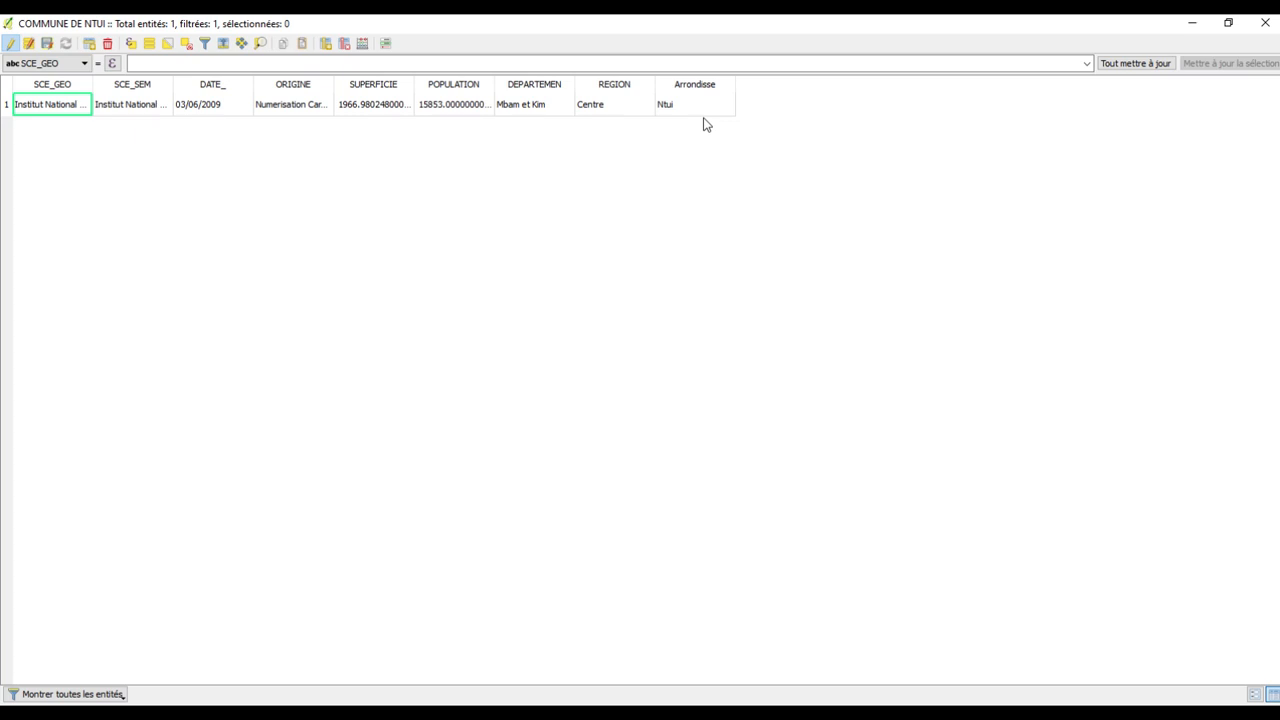
Start a new attribute field named Area with the decimal number type (Nombre décimal)
click(342, 46)
click(697, 303)
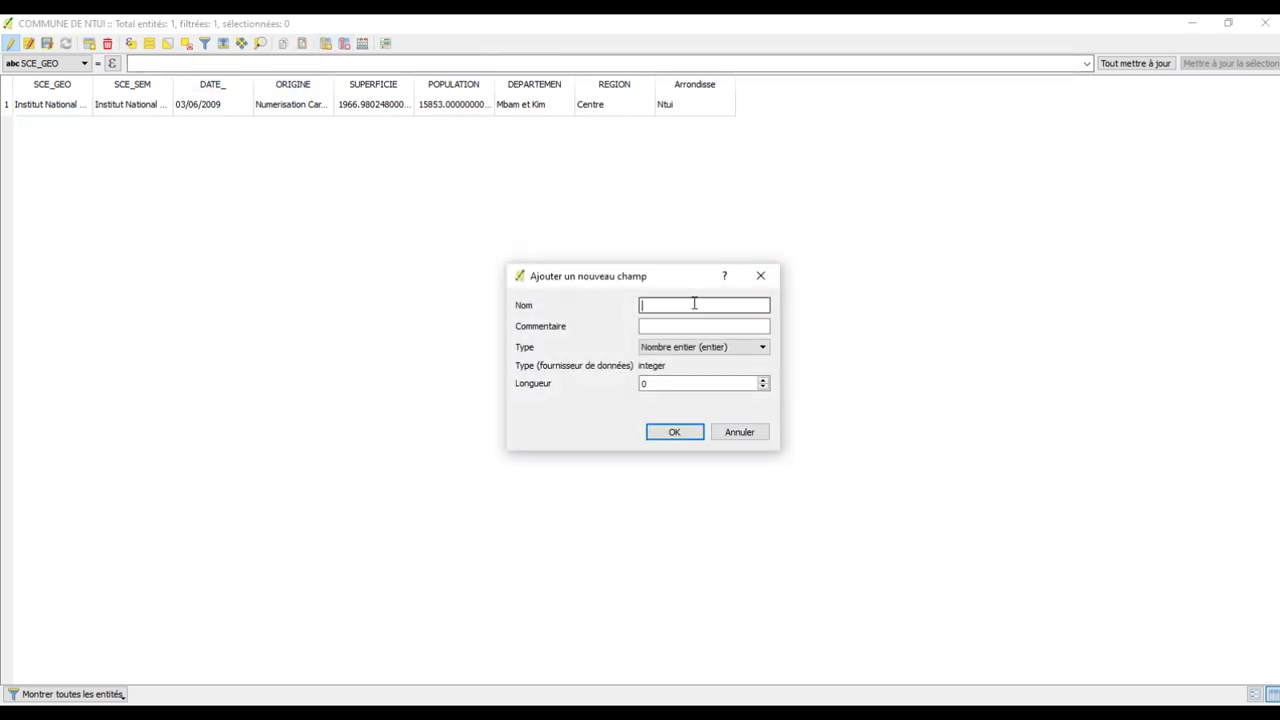
text(Area)
click(761, 347)
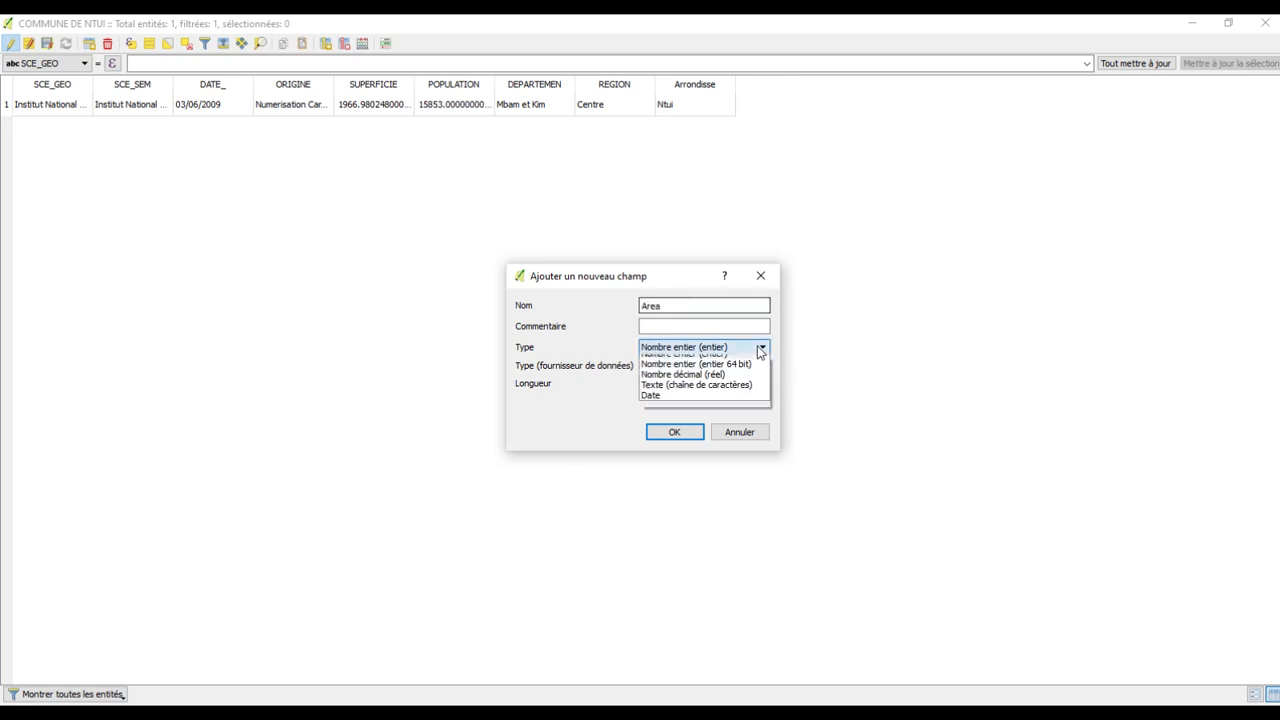
click(718, 374)
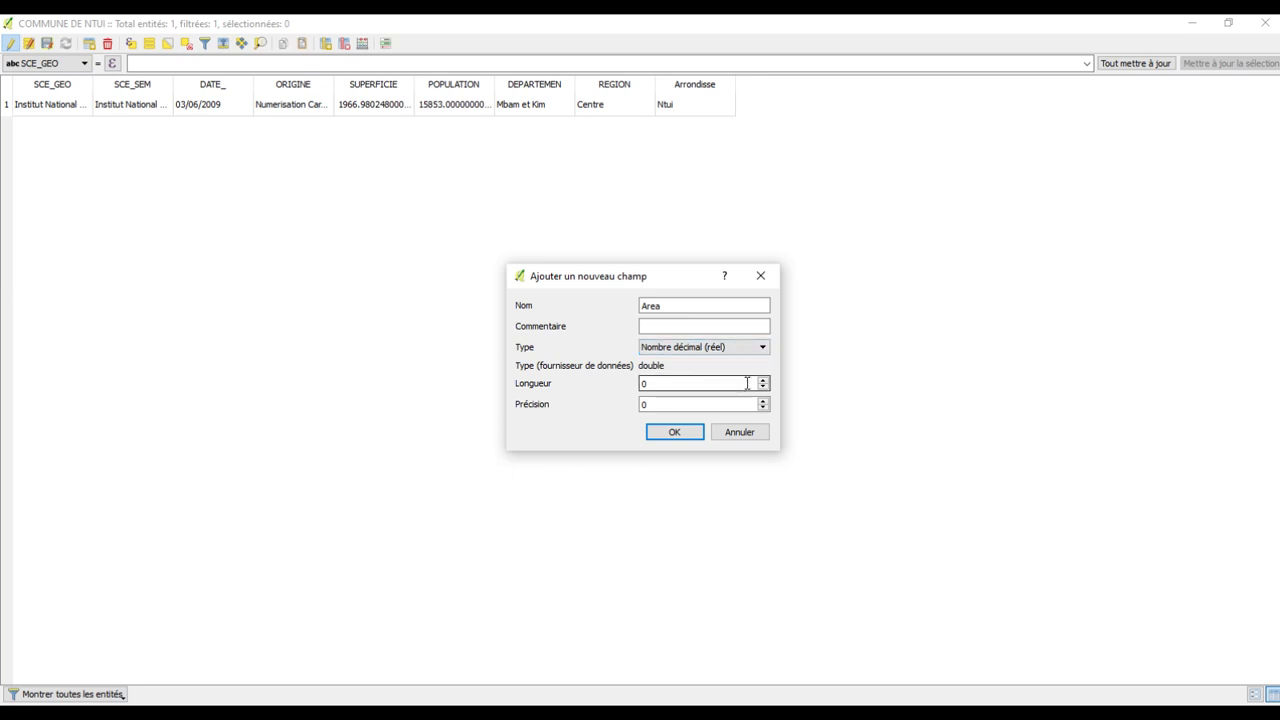
Set the Area field's length to 10 and precision to 4, and add it to the table
click(764, 381)
click(765, 380)
click(765, 380)
click(765, 380)
click(765, 380)
click(765, 380)
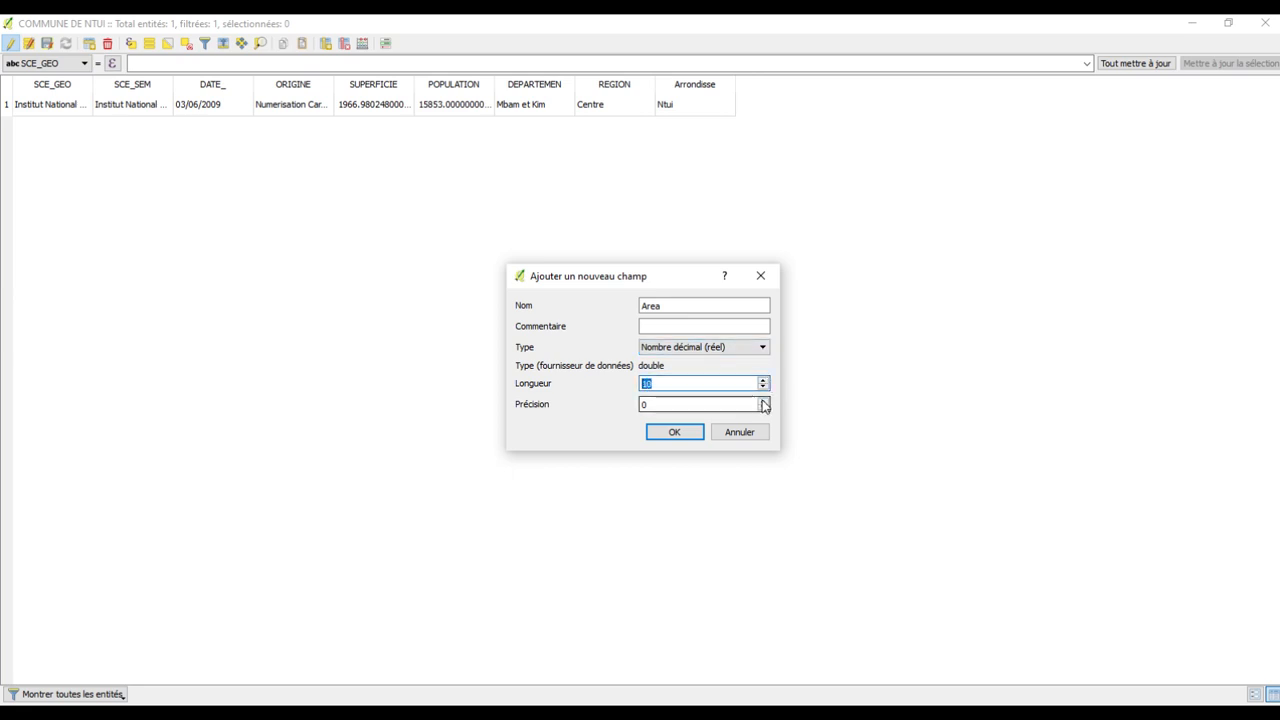
click(763, 401)
click(763, 401)
click(763, 401)
click(763, 401)
click(680, 437)
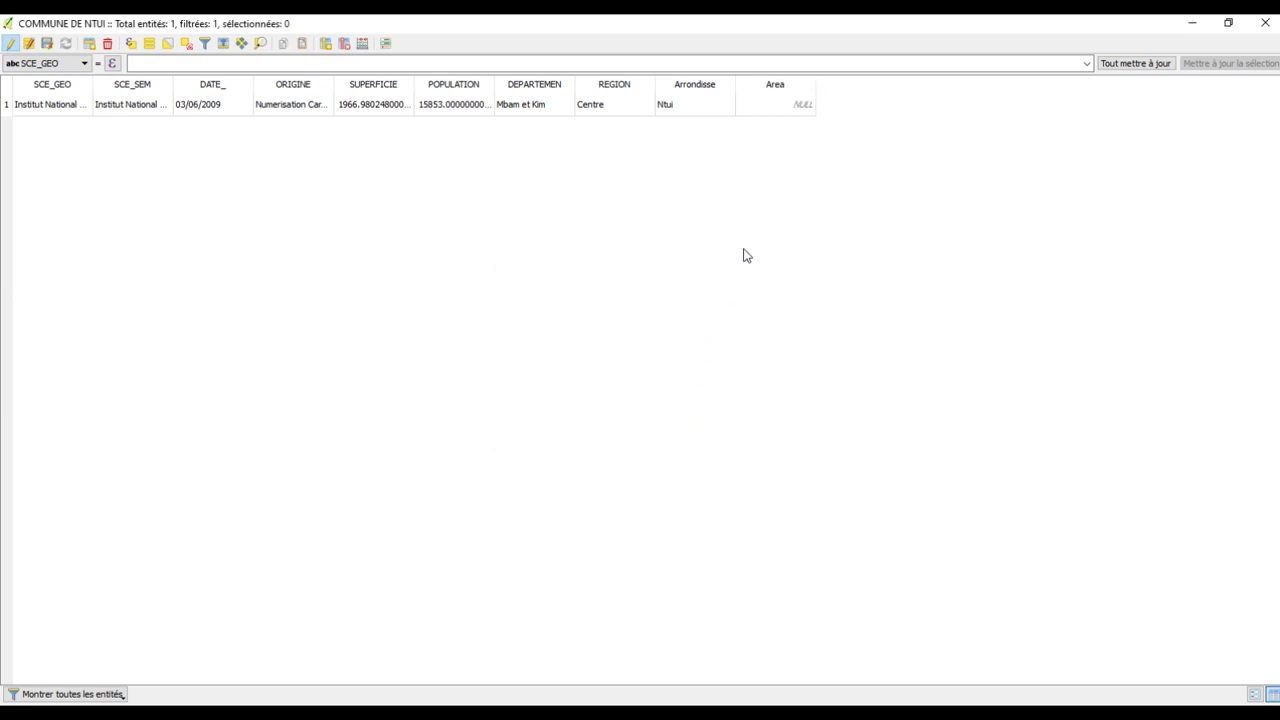
Add a decimal number field named Perimetre with length 10 and a decimal precision to the attribute table
click(789, 106)
click(329, 46)
click(670, 309)
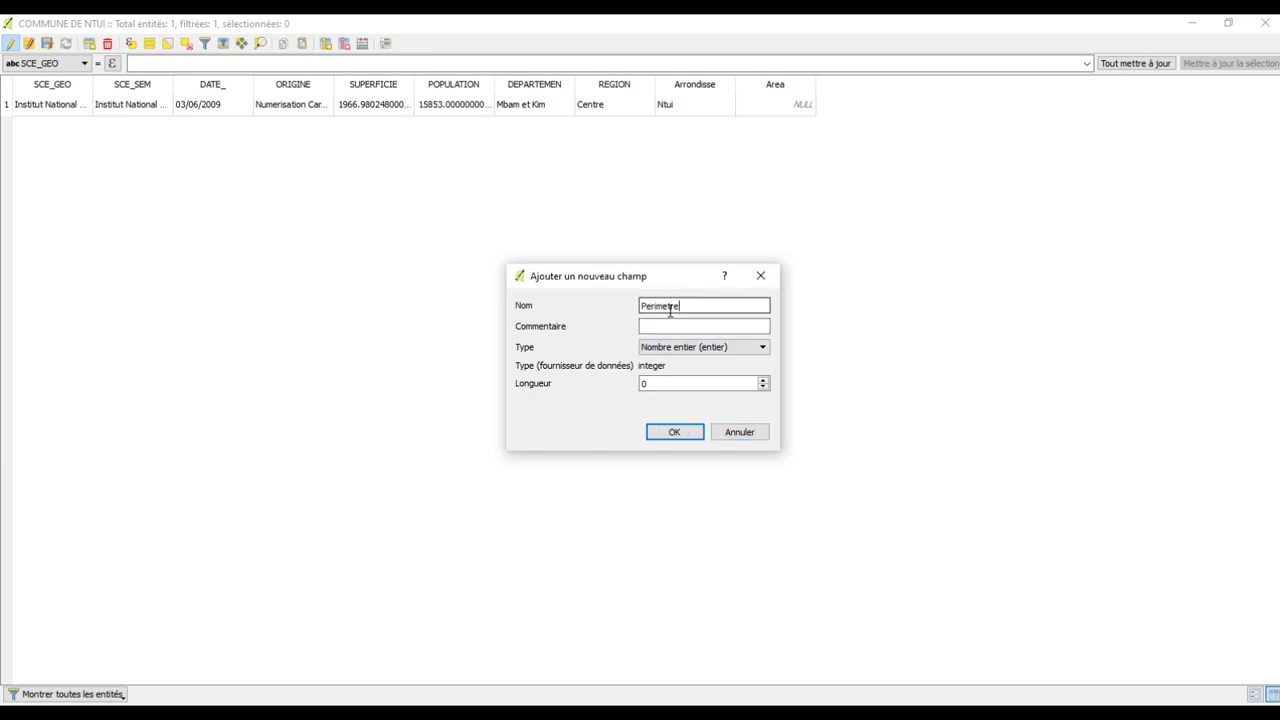
click(731, 346)
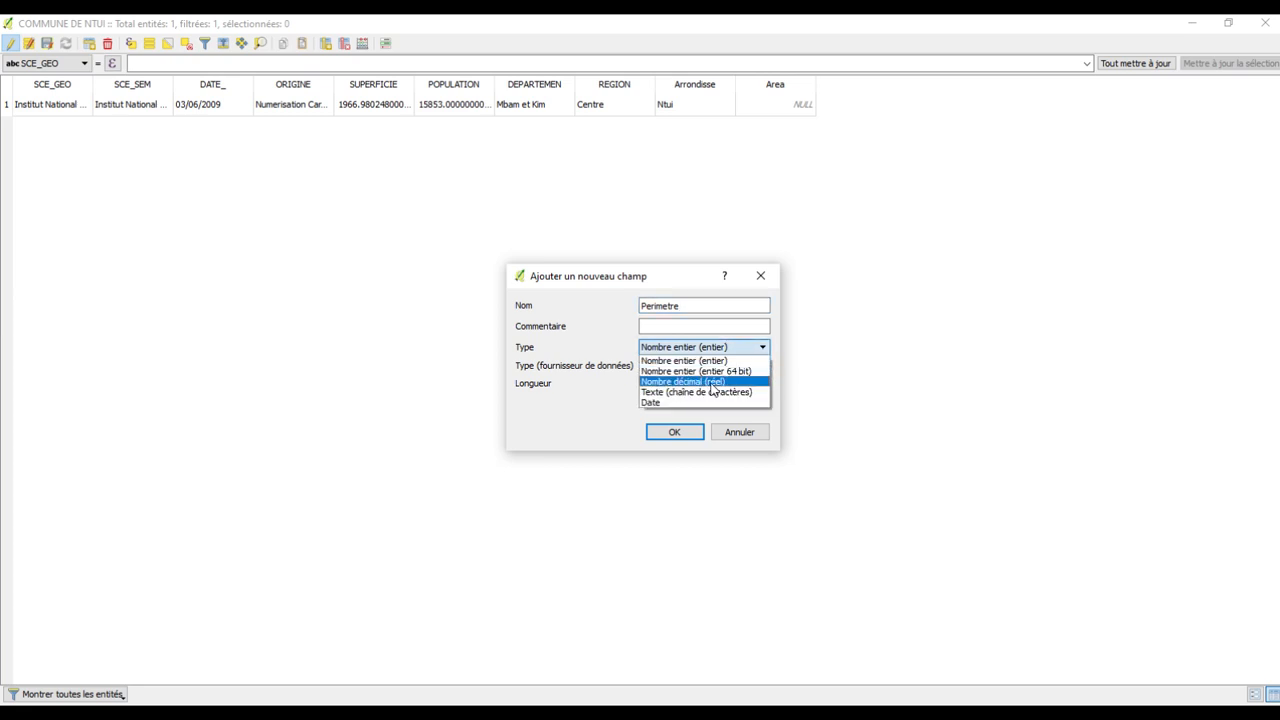
click(700, 380)
click(688, 389)
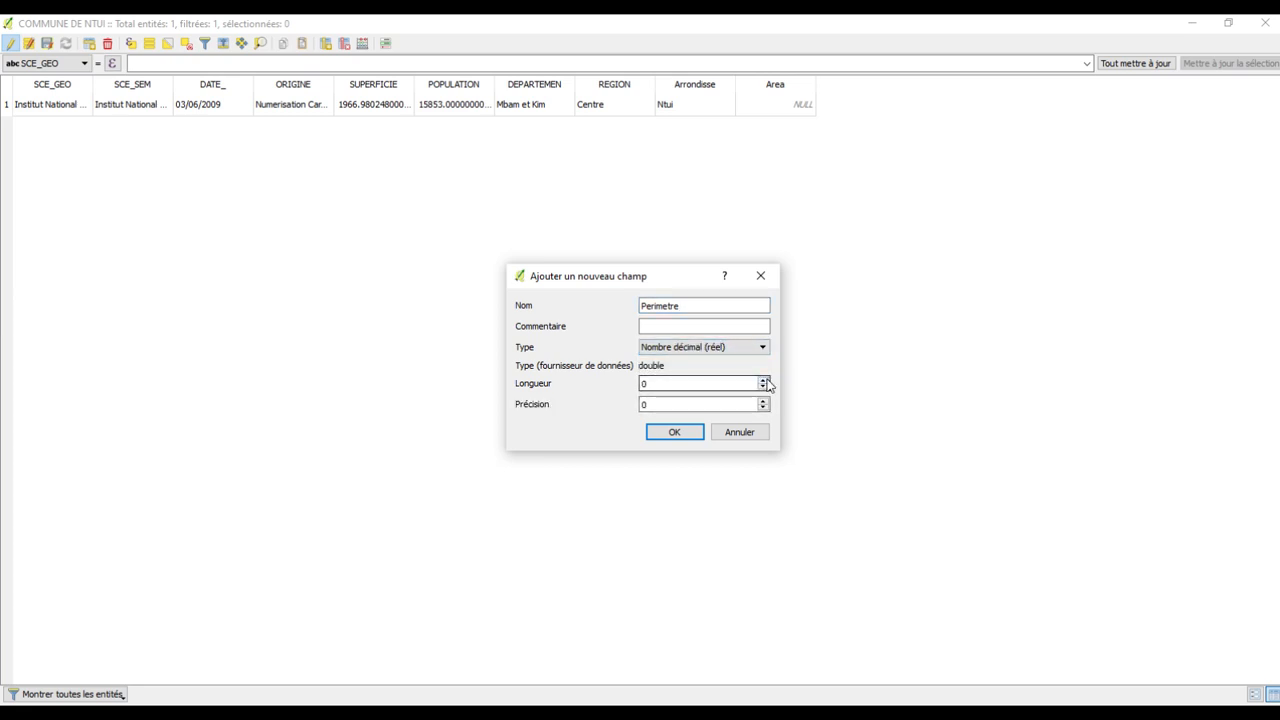
click(767, 380)
click(763, 401)
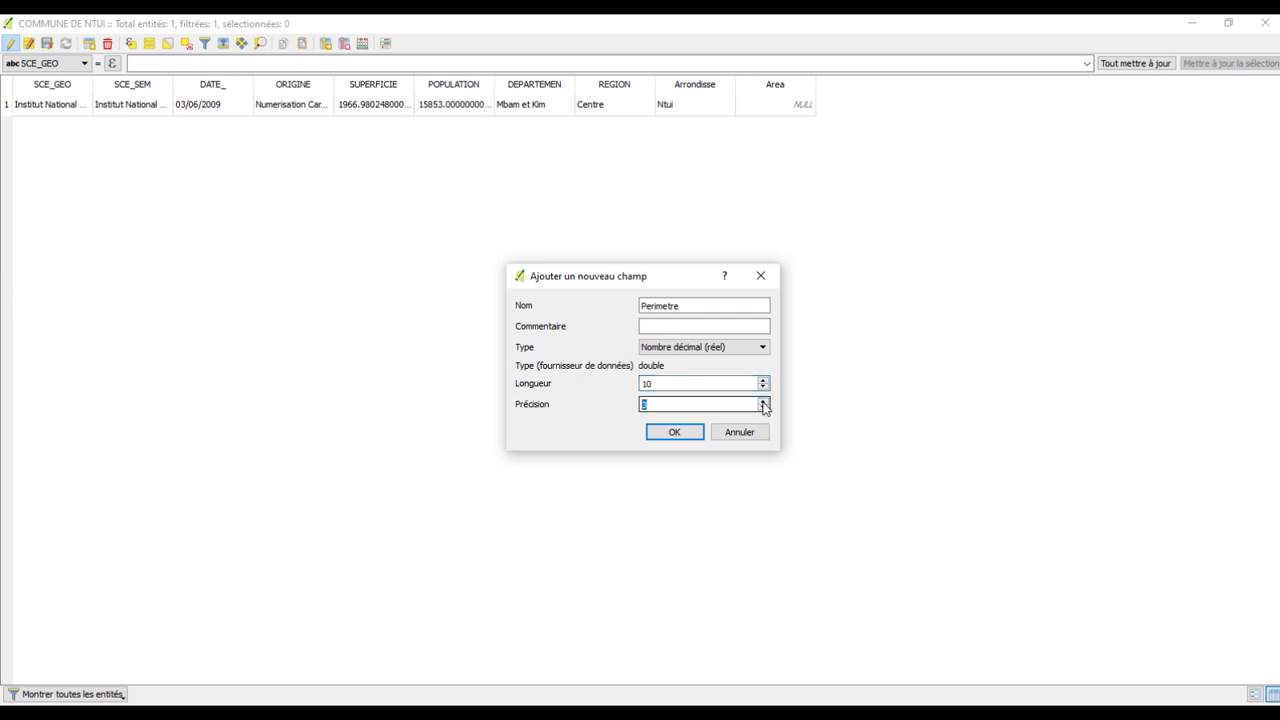
click(691, 433)
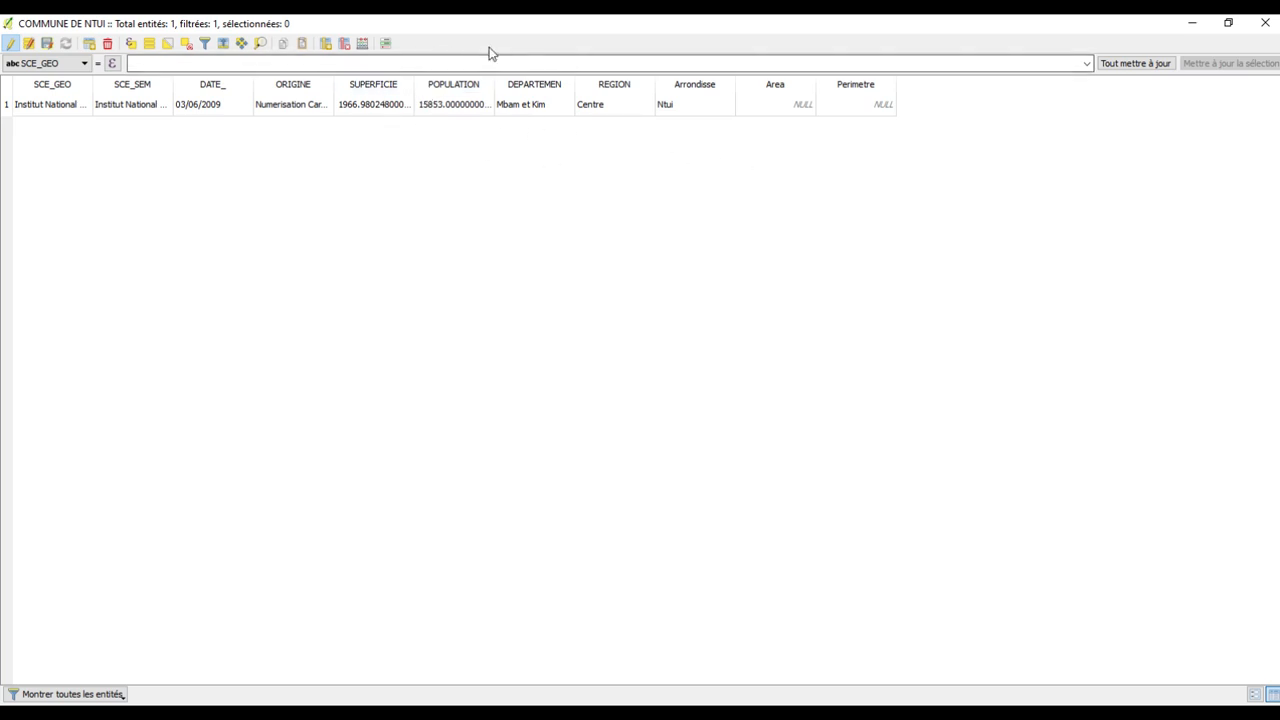
Update the existing Area field with the $area geometry expression using the field calculator
click(363, 46)
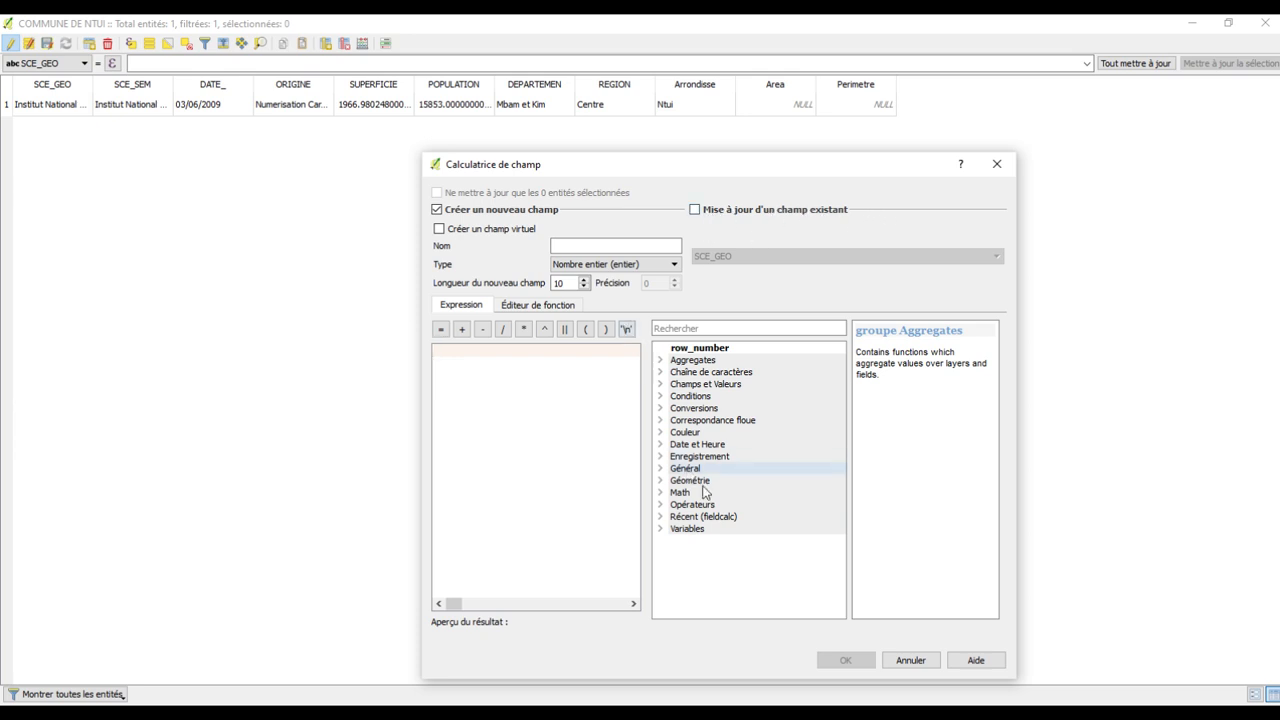
click(661, 481)
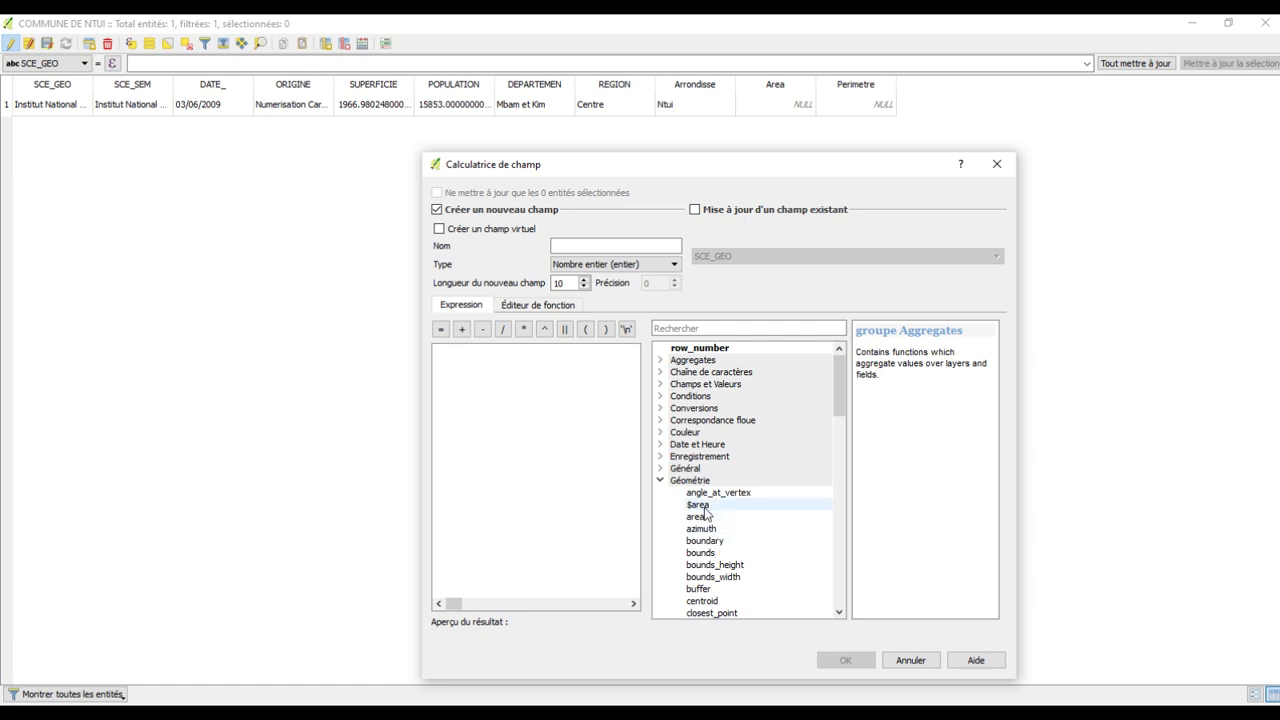
double_click(704, 508)
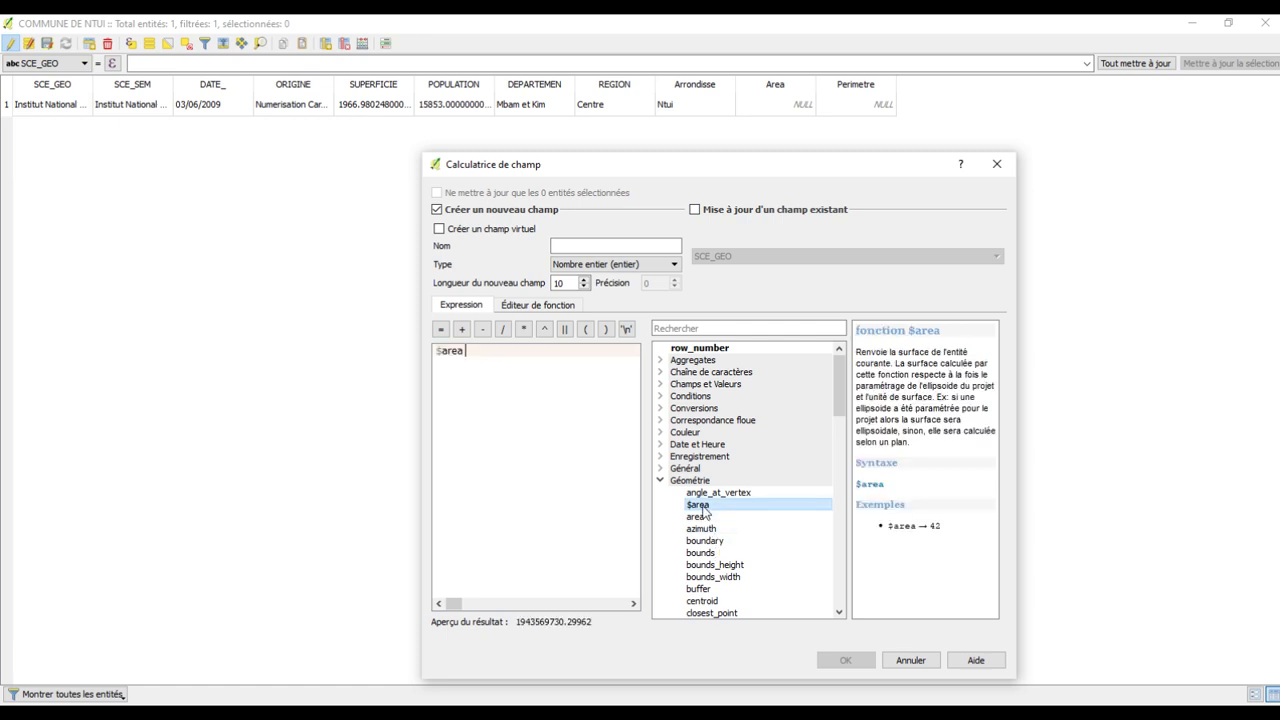
click(697, 210)
click(801, 255)
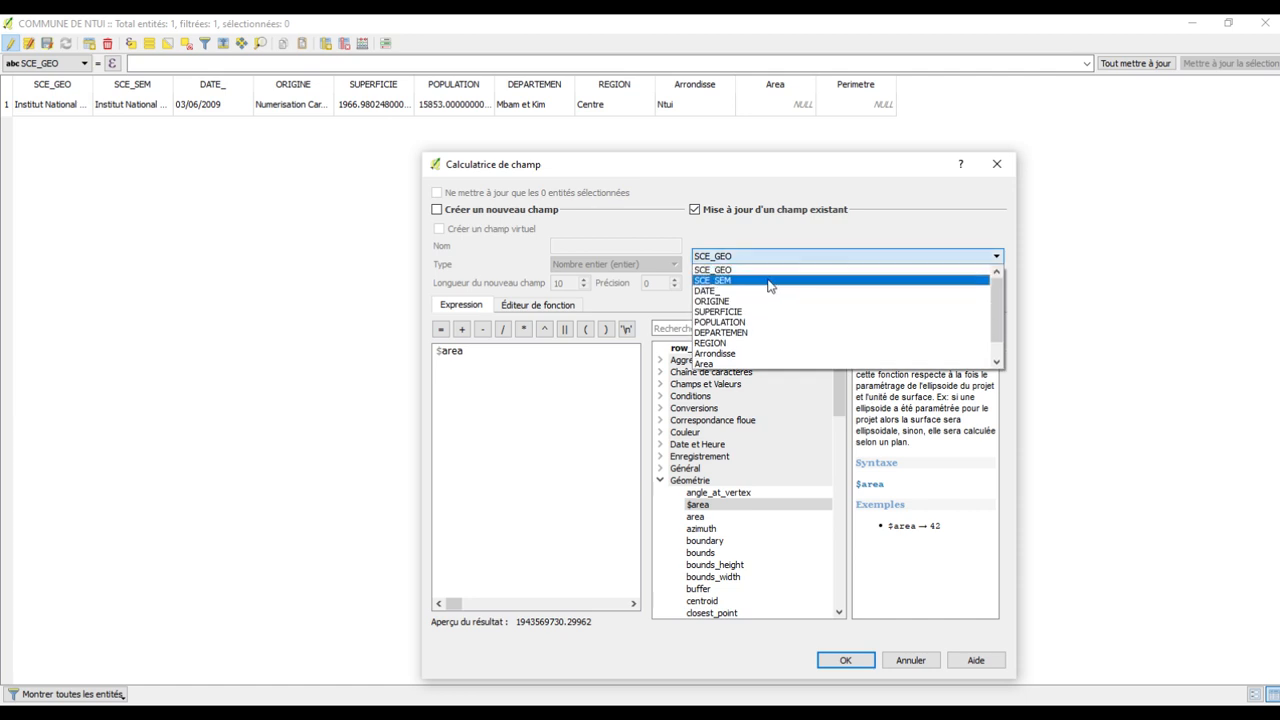
scroll(717, 345, down, 1)
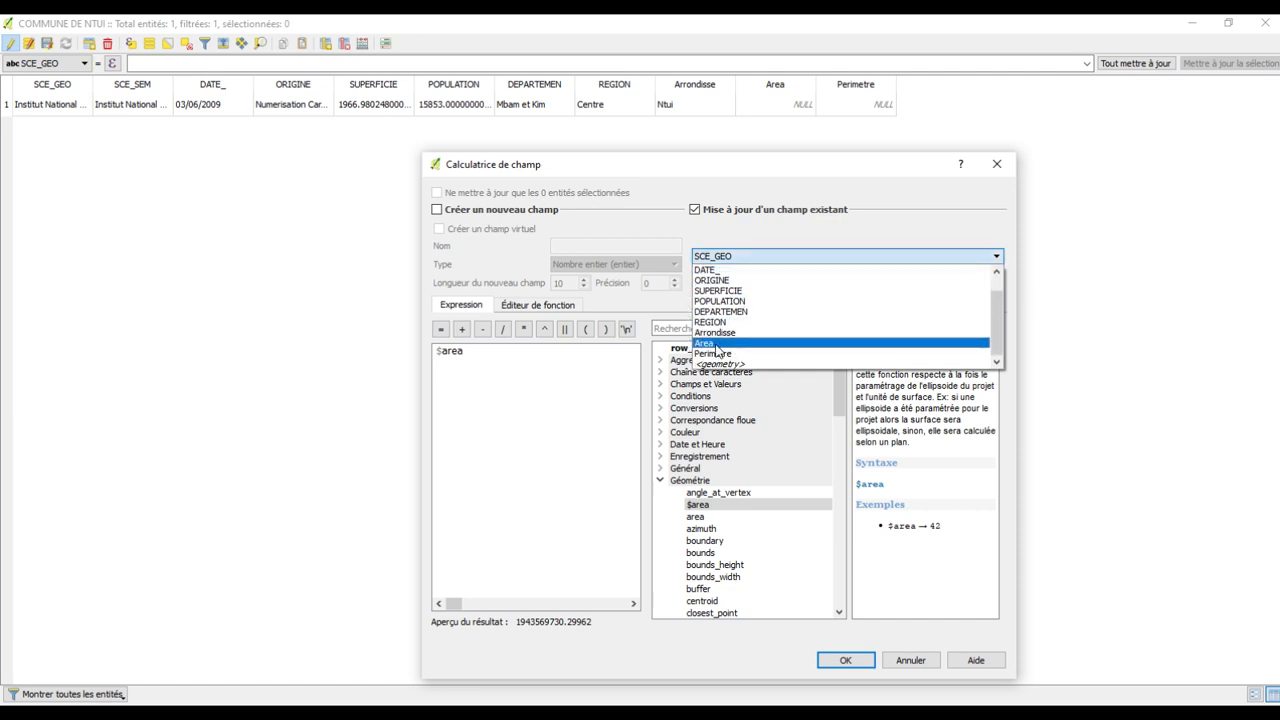
click(717, 343)
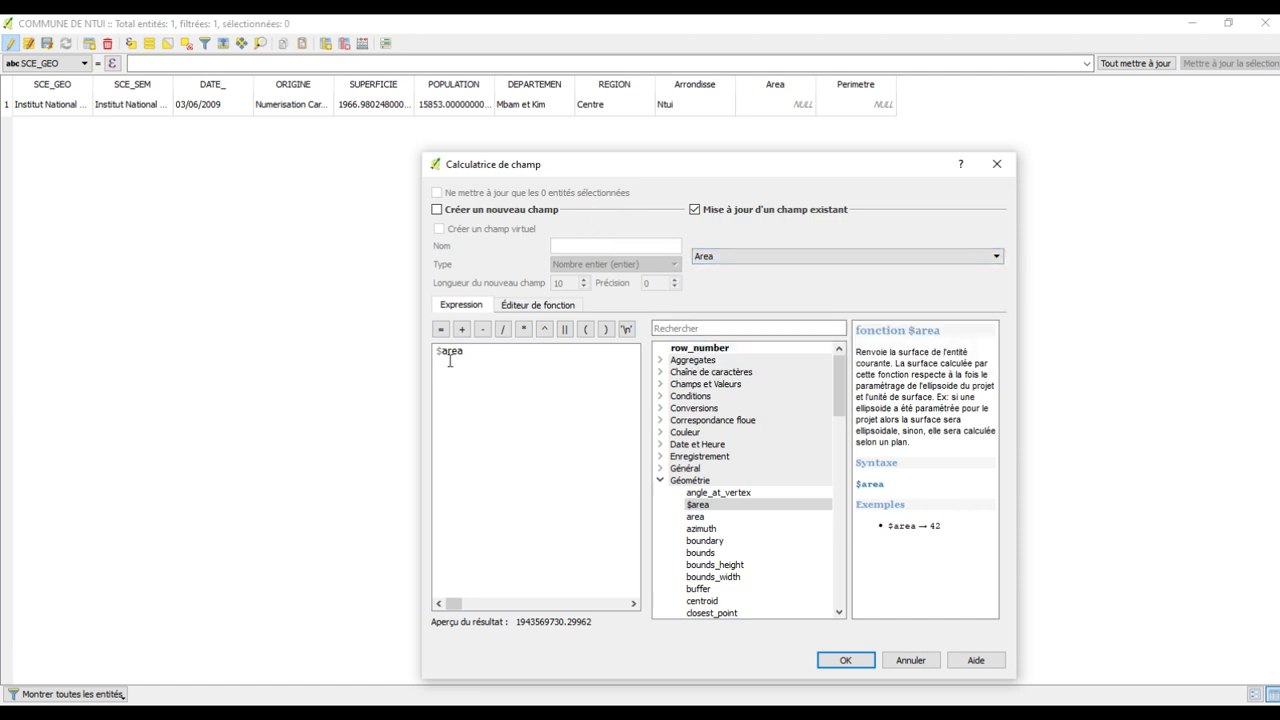
click(845, 660)
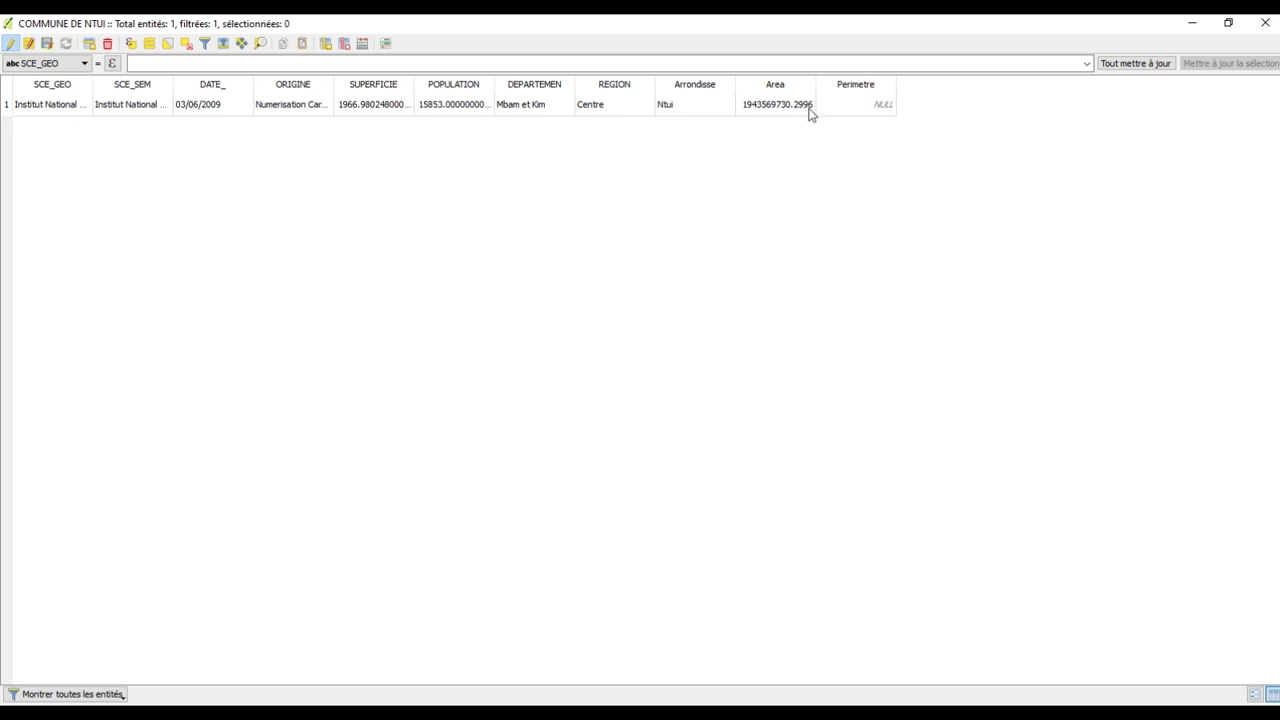
Start a field calculation that updates an existing field, using the $perimeter geometry function as its expression
double_click(868, 104)
click(363, 45)
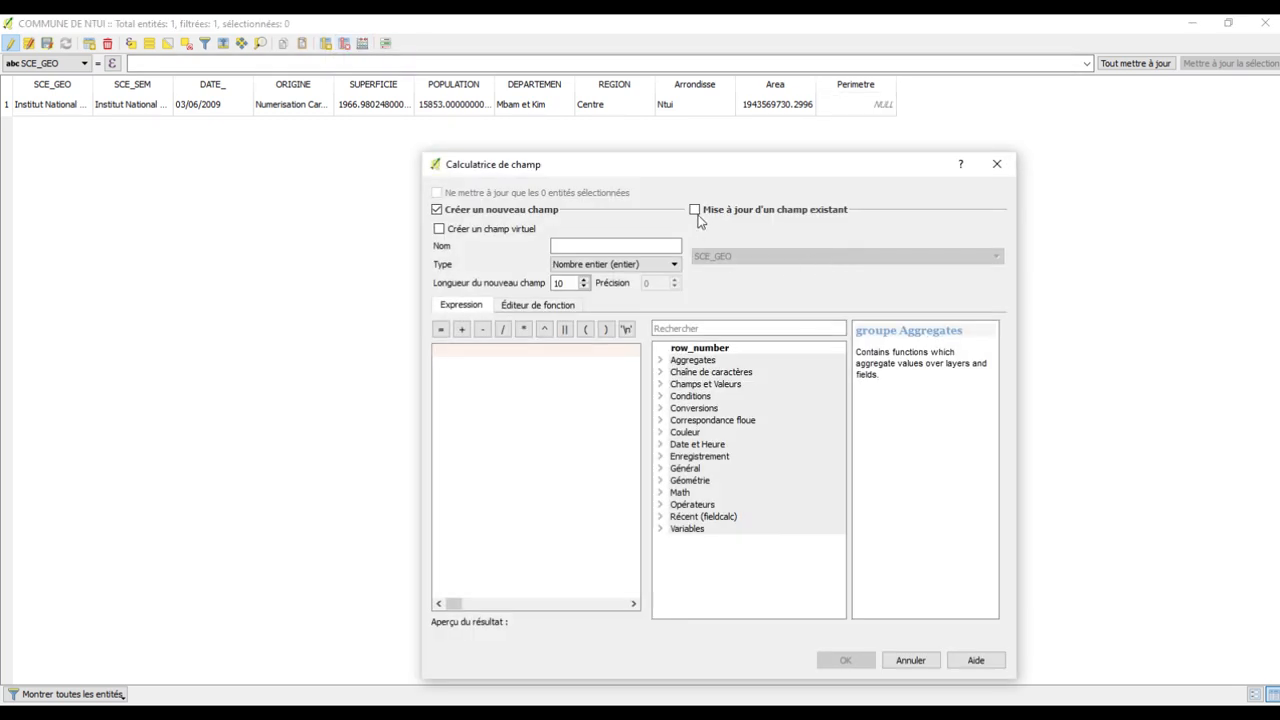
click(695, 210)
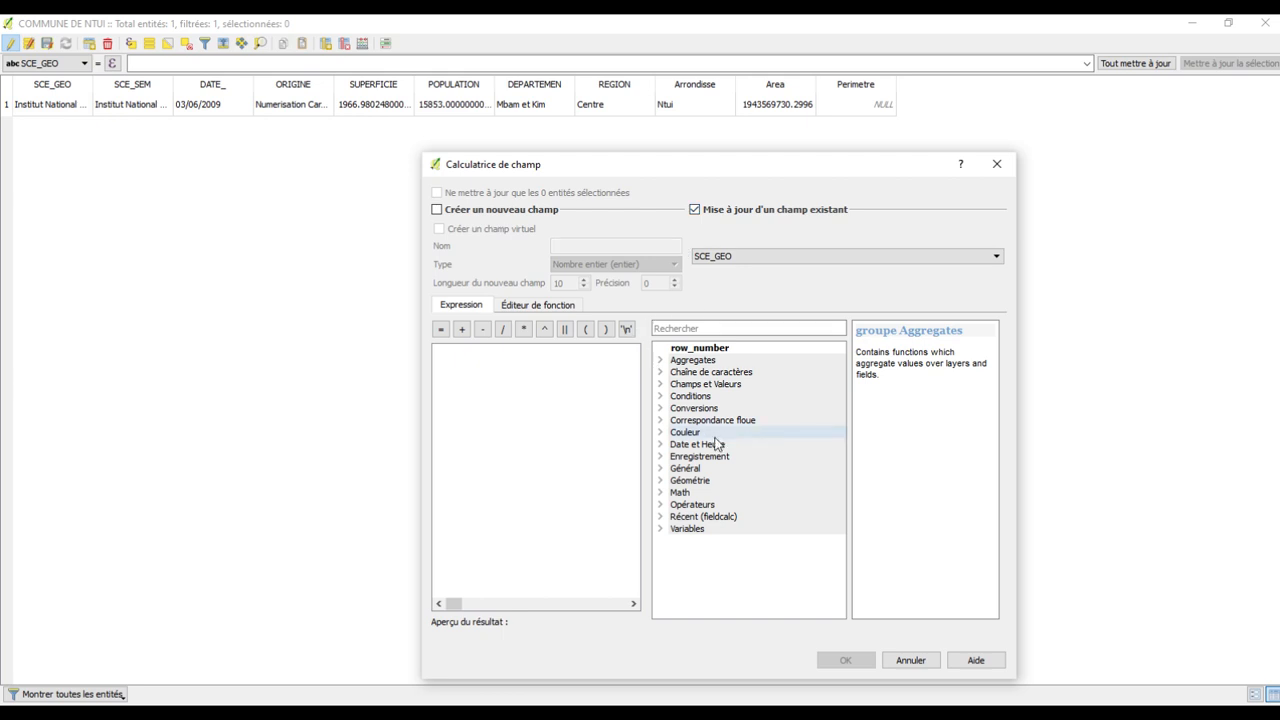
click(661, 481)
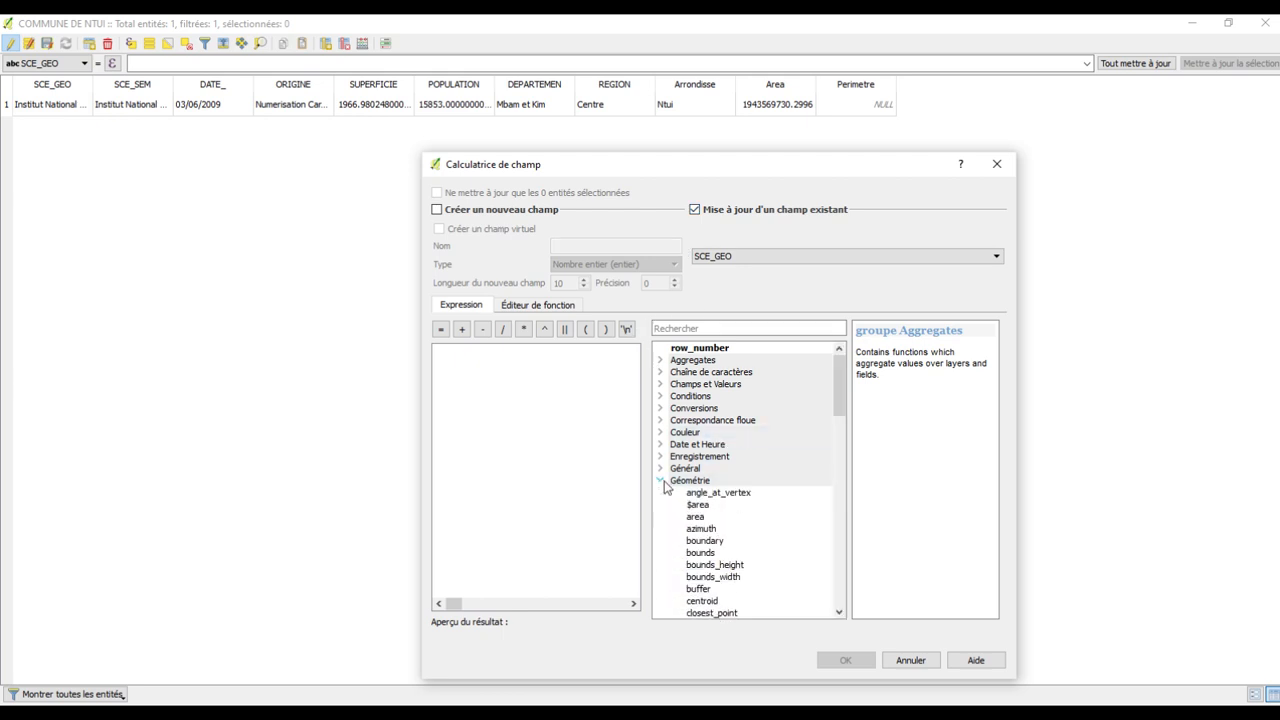
scroll(690, 540, down, 5)
scroll(690, 541, down, 15)
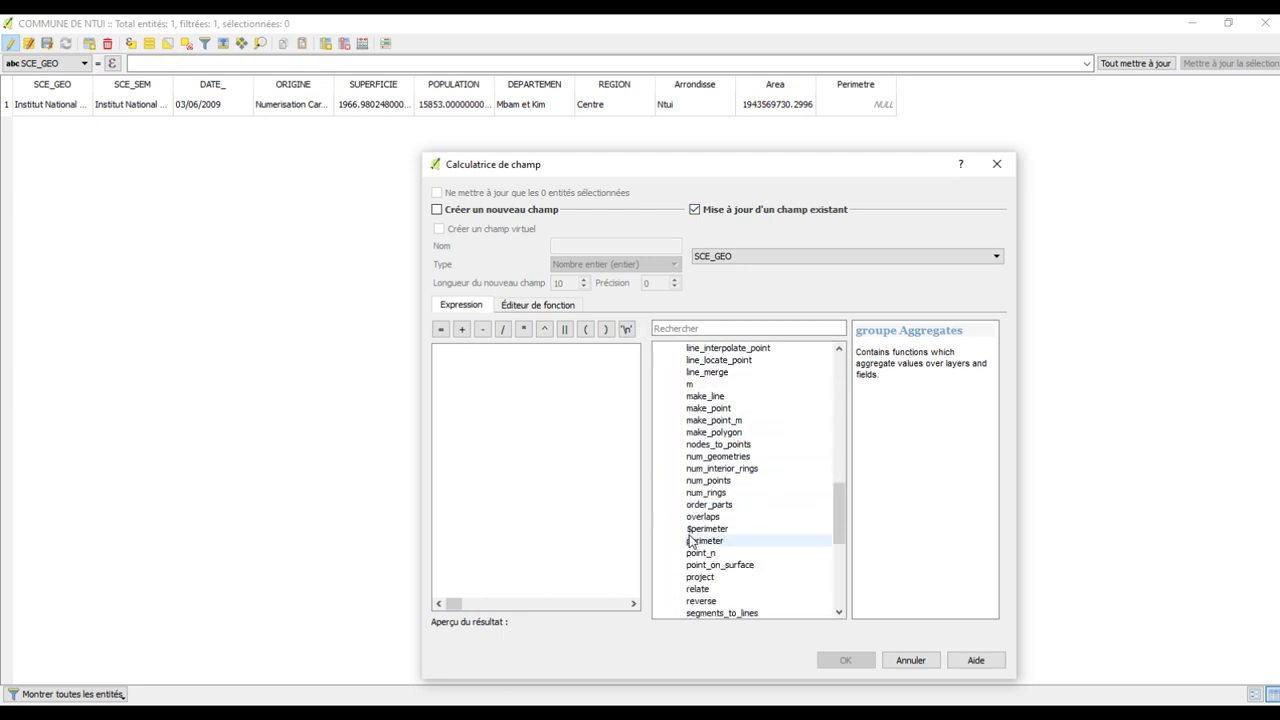
scroll(690, 541, down, 4)
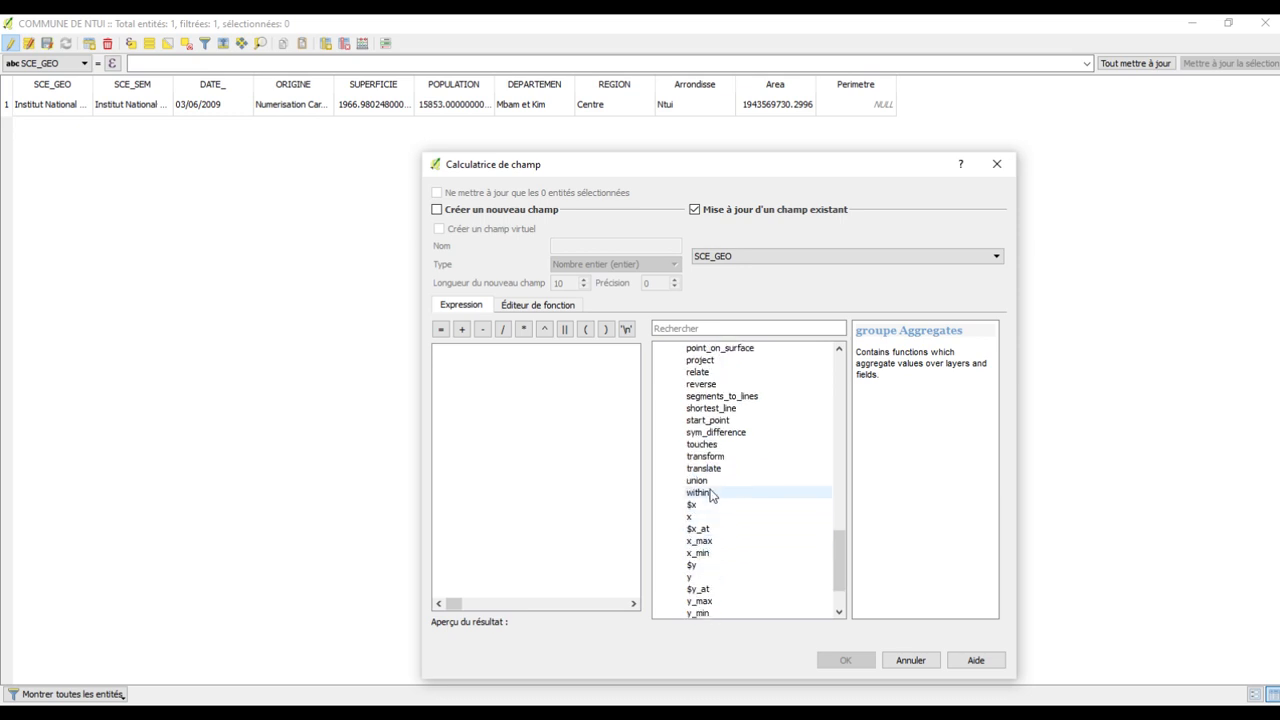
scroll(710, 494, up, 6)
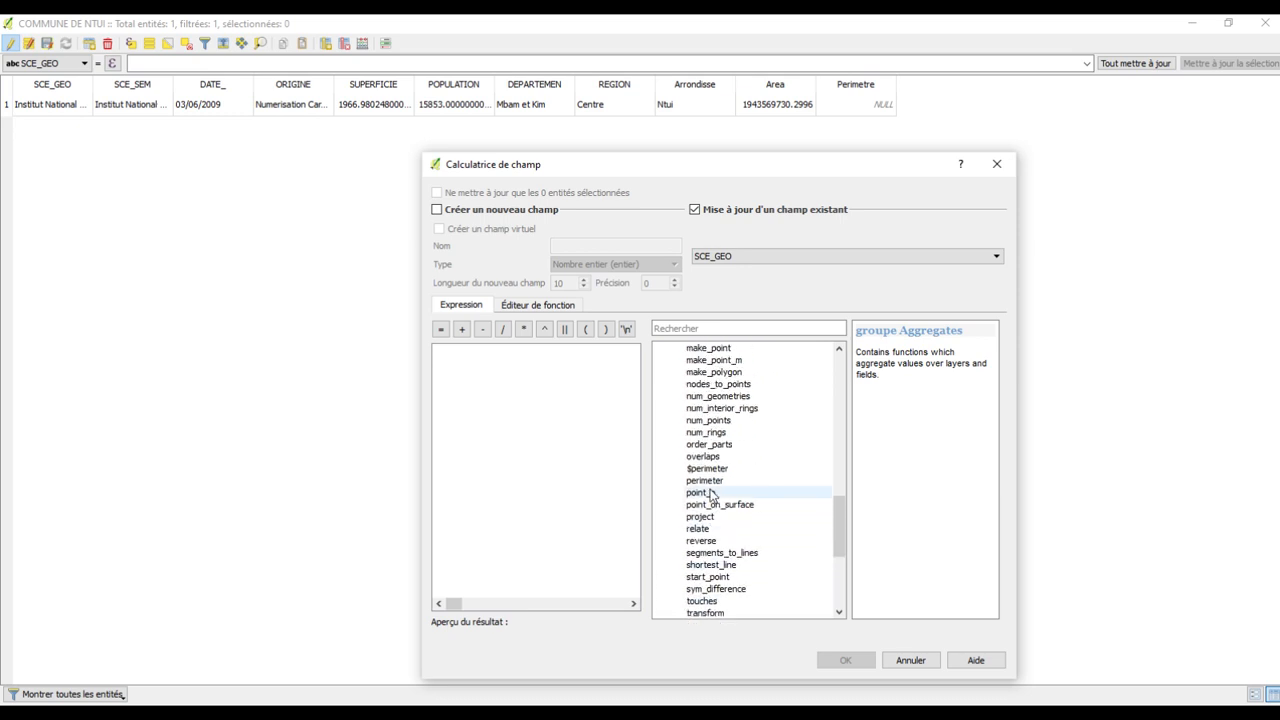
double_click(704, 468)
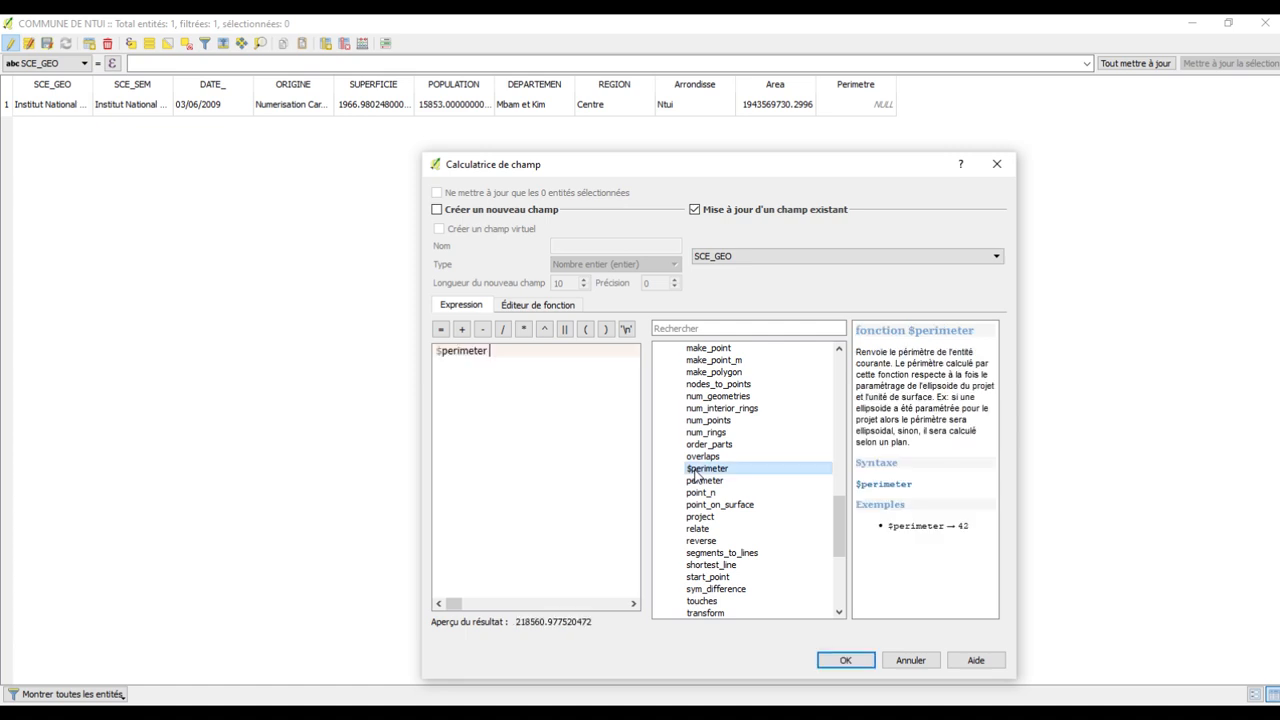
Choose Perimetre as the existing field to update and apply the perimeter calculation
click(800, 260)
scroll(738, 355, down, 1)
click(740, 362)
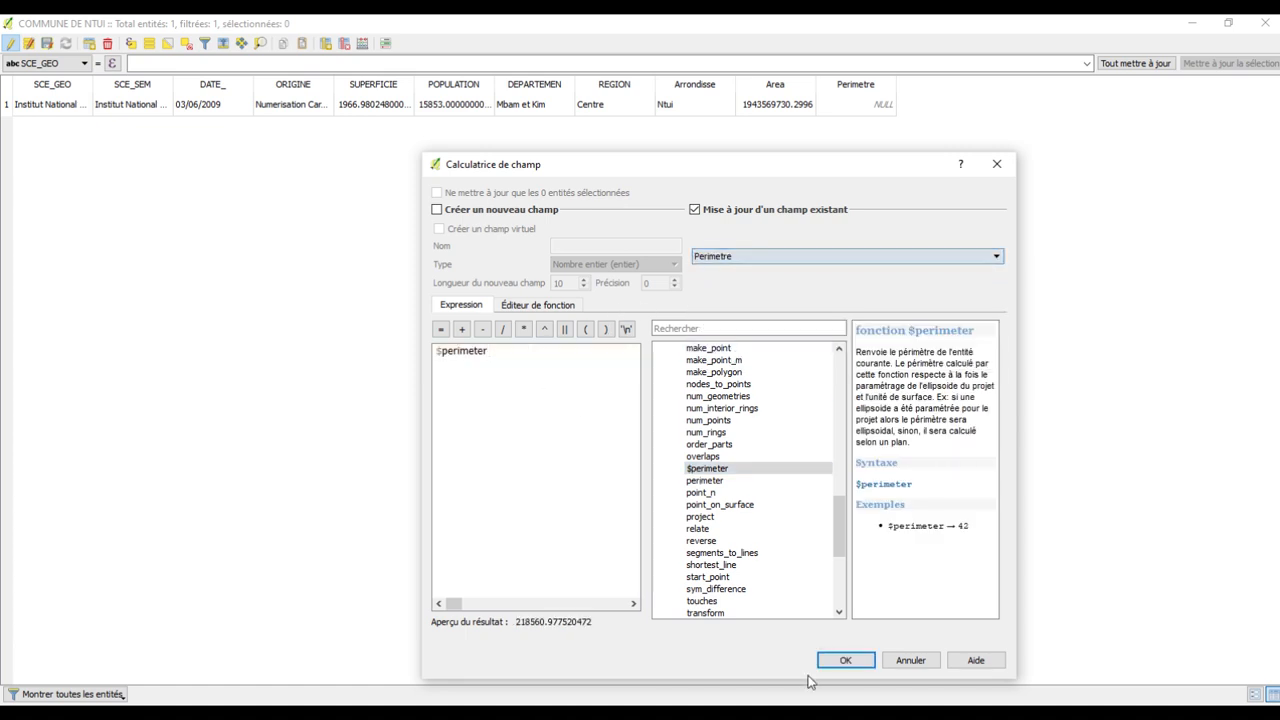
click(845, 660)
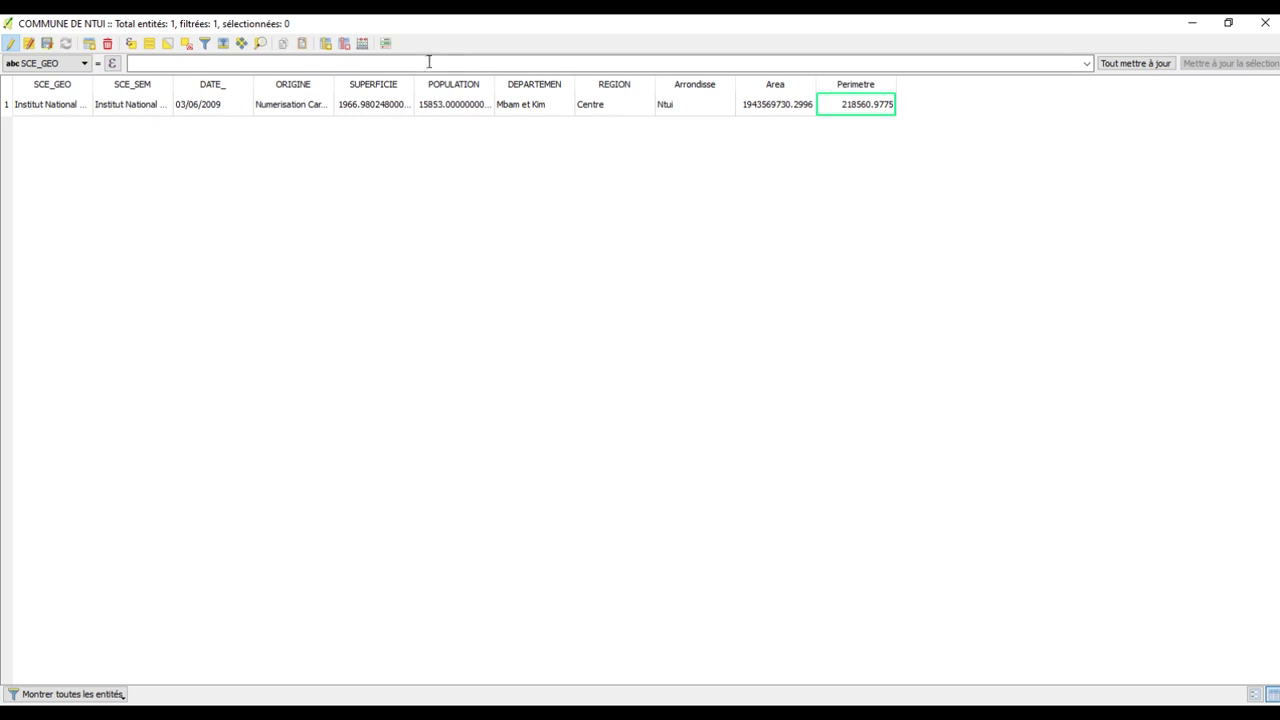
Add a decimal number field named Shap_Area with length 10 and precision 4 to the attribute table
click(326, 44)
click(669, 305)
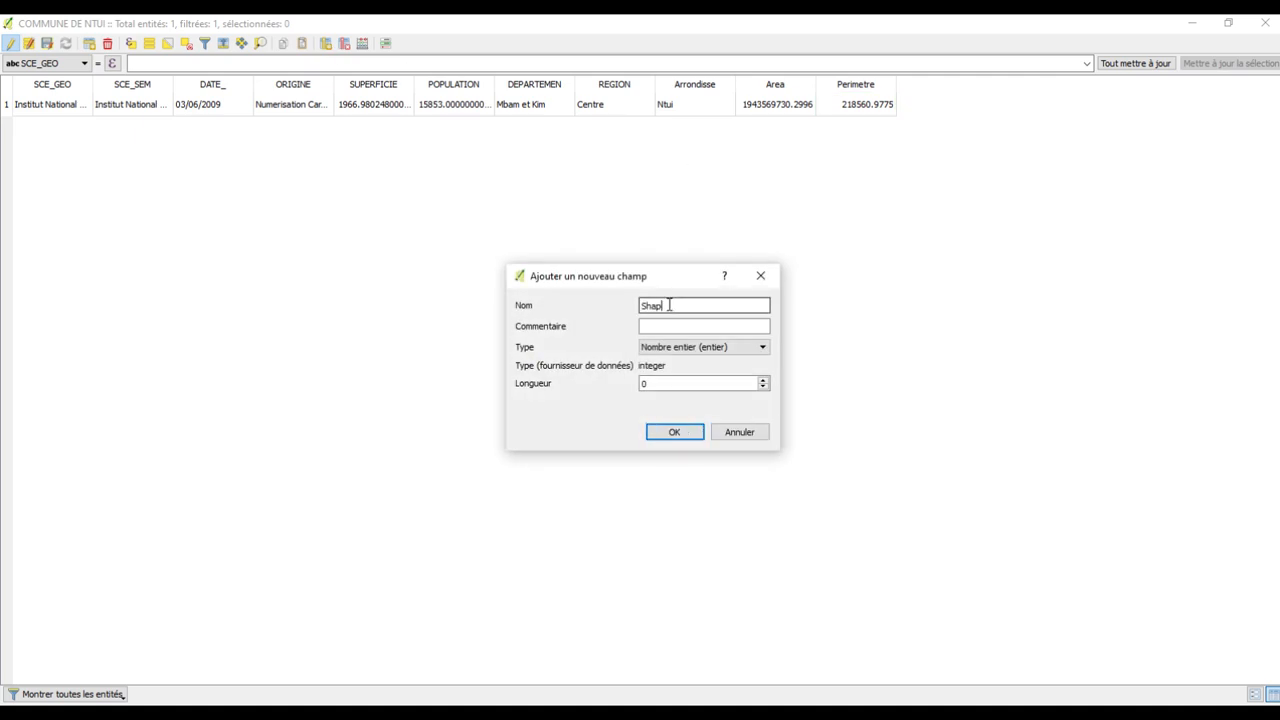
text(Shap_area)
click(712, 347)
click(683, 381)
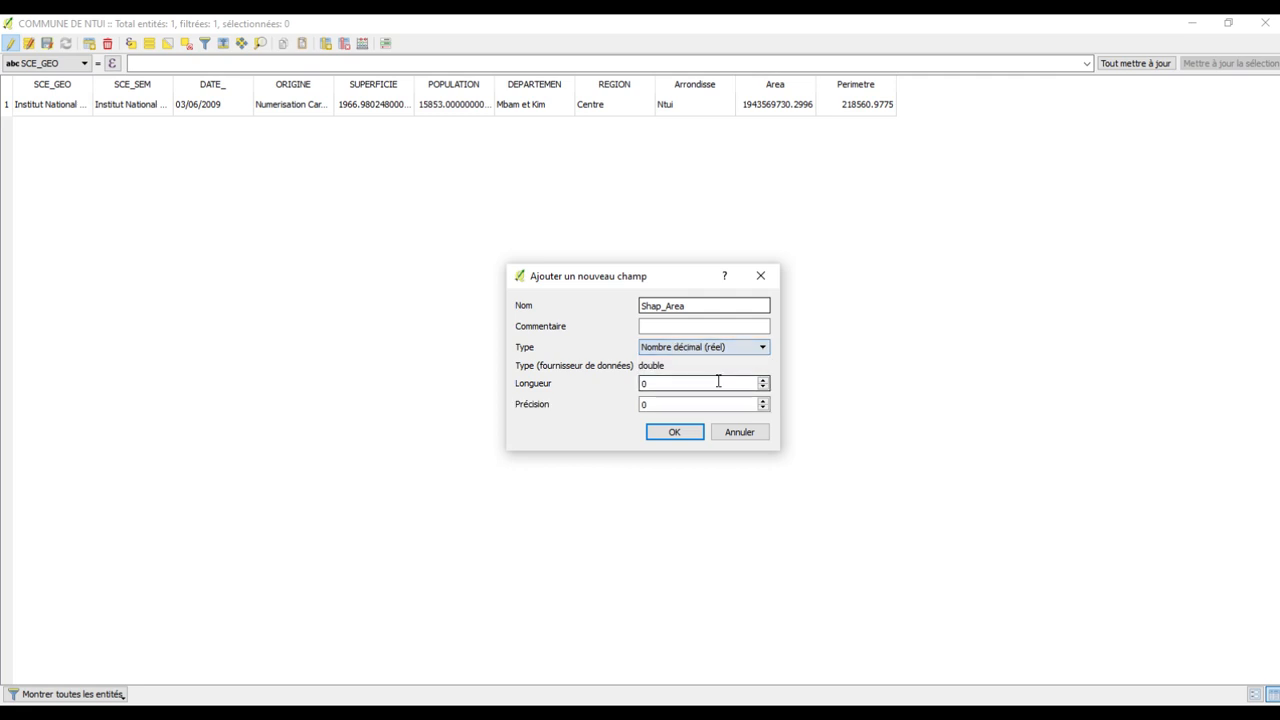
click(763, 381)
click(764, 400)
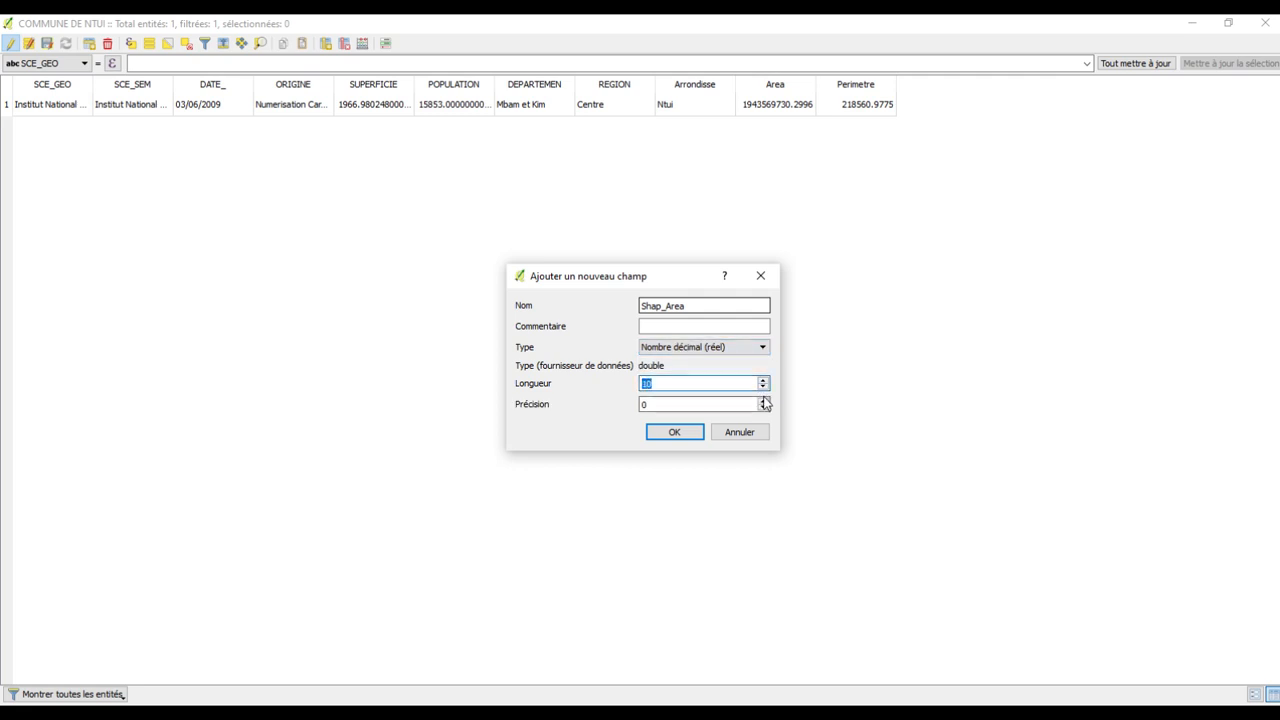
click(764, 400)
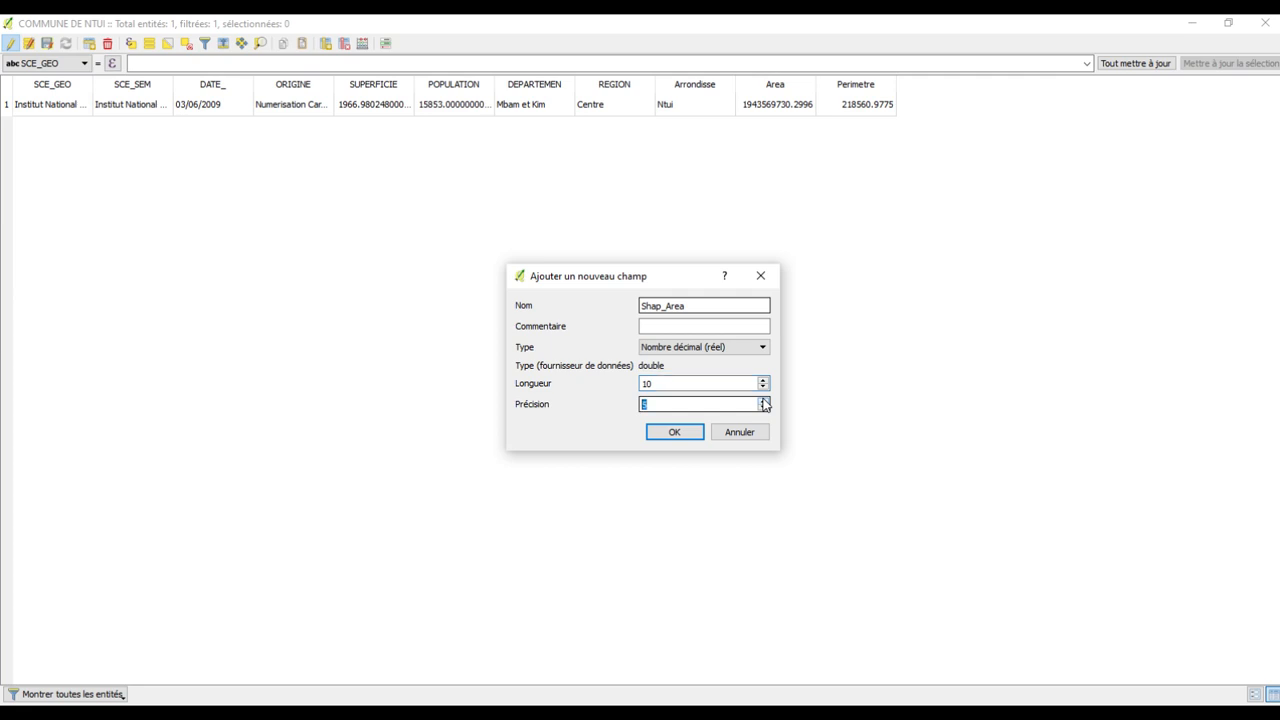
click(675, 432)
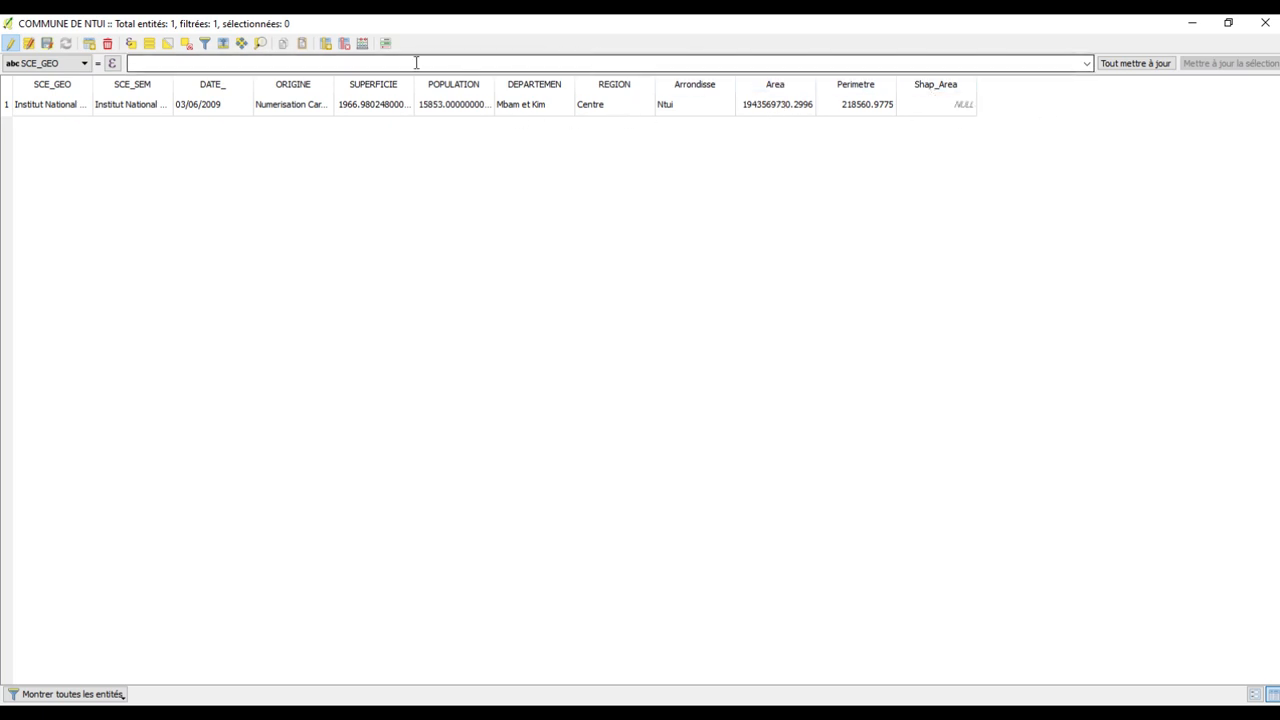
Update the existing SCE_GEO field with the expression $area / 1000000 using the field calculator
click(362, 43)
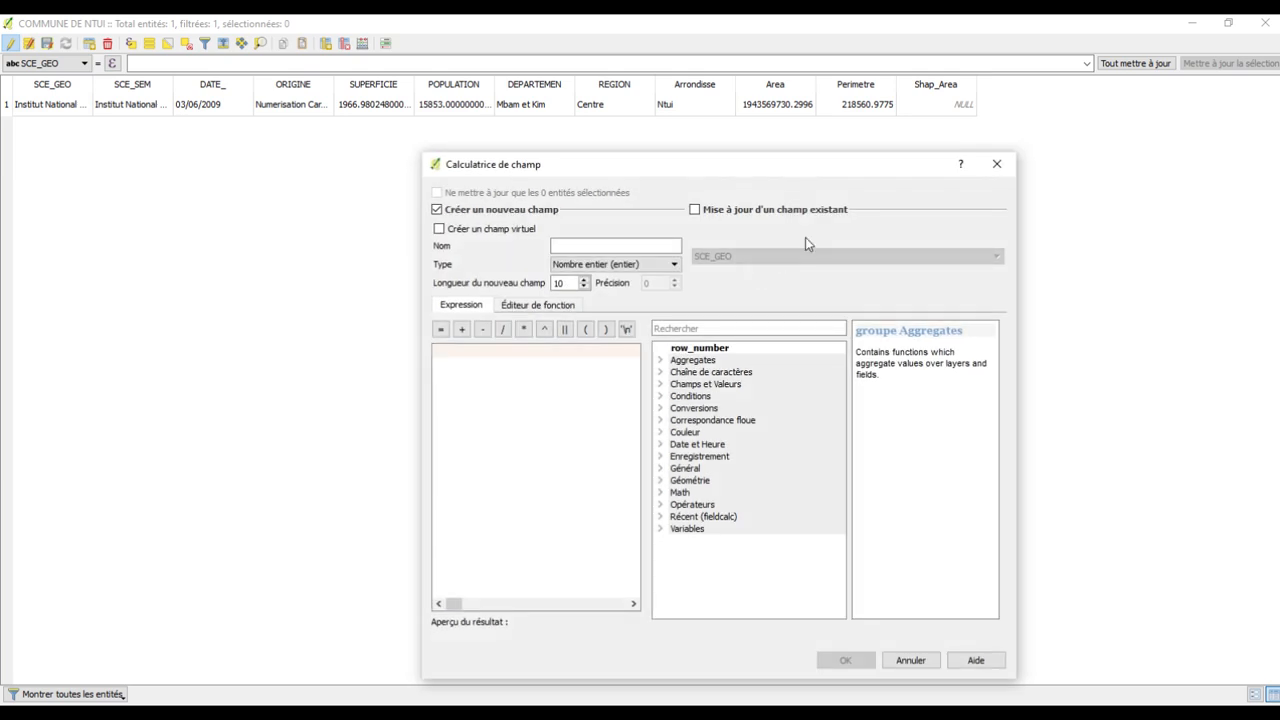
click(696, 210)
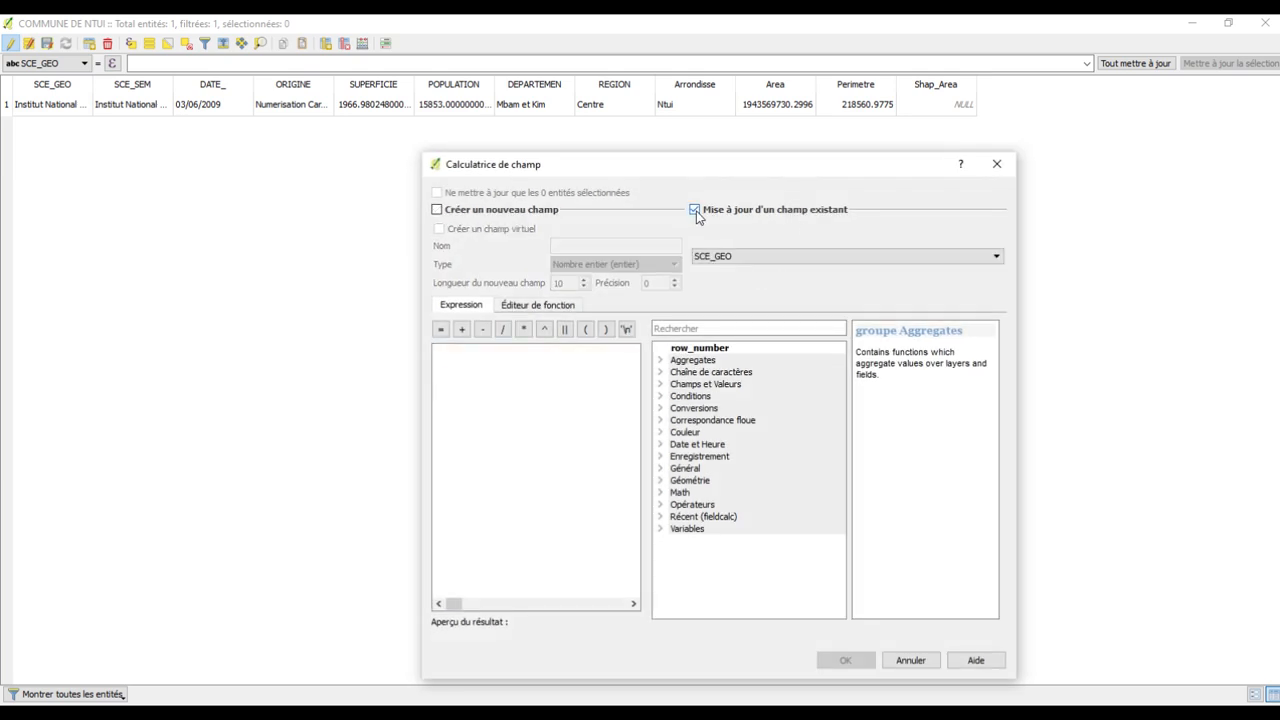
click(661, 481)
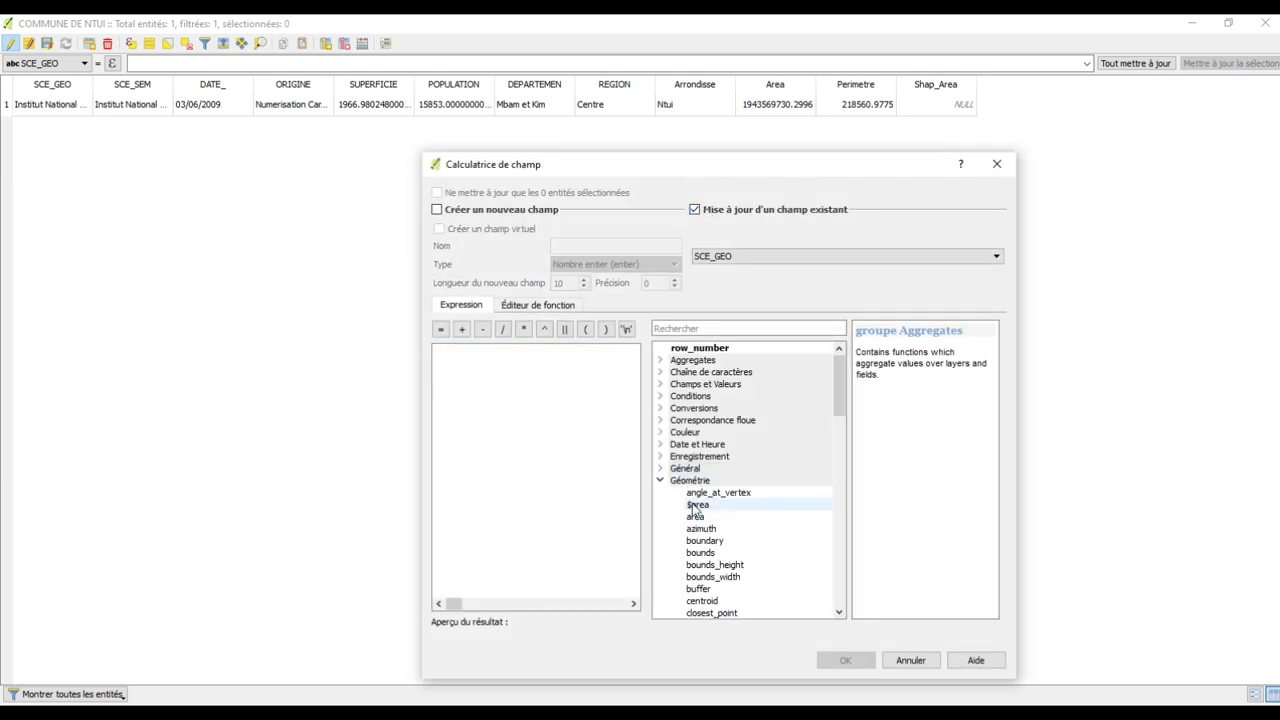
double_click(697, 505)
click(503, 329)
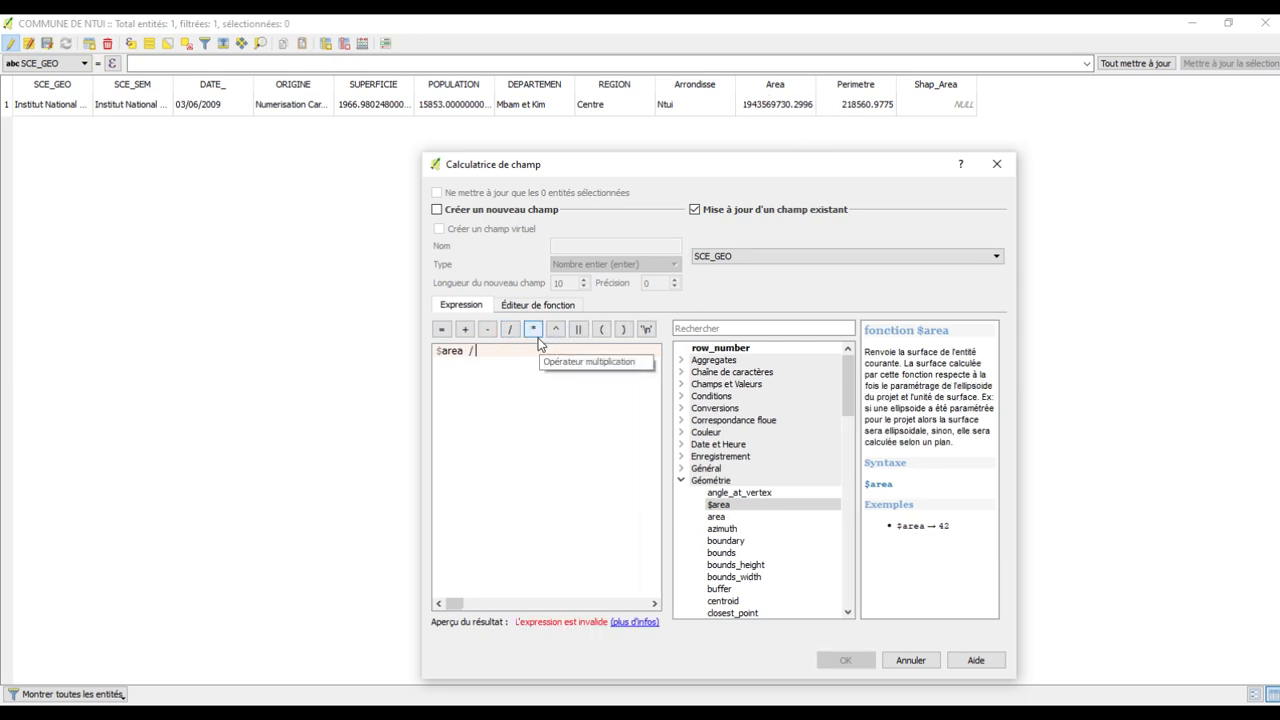
text(1000000)
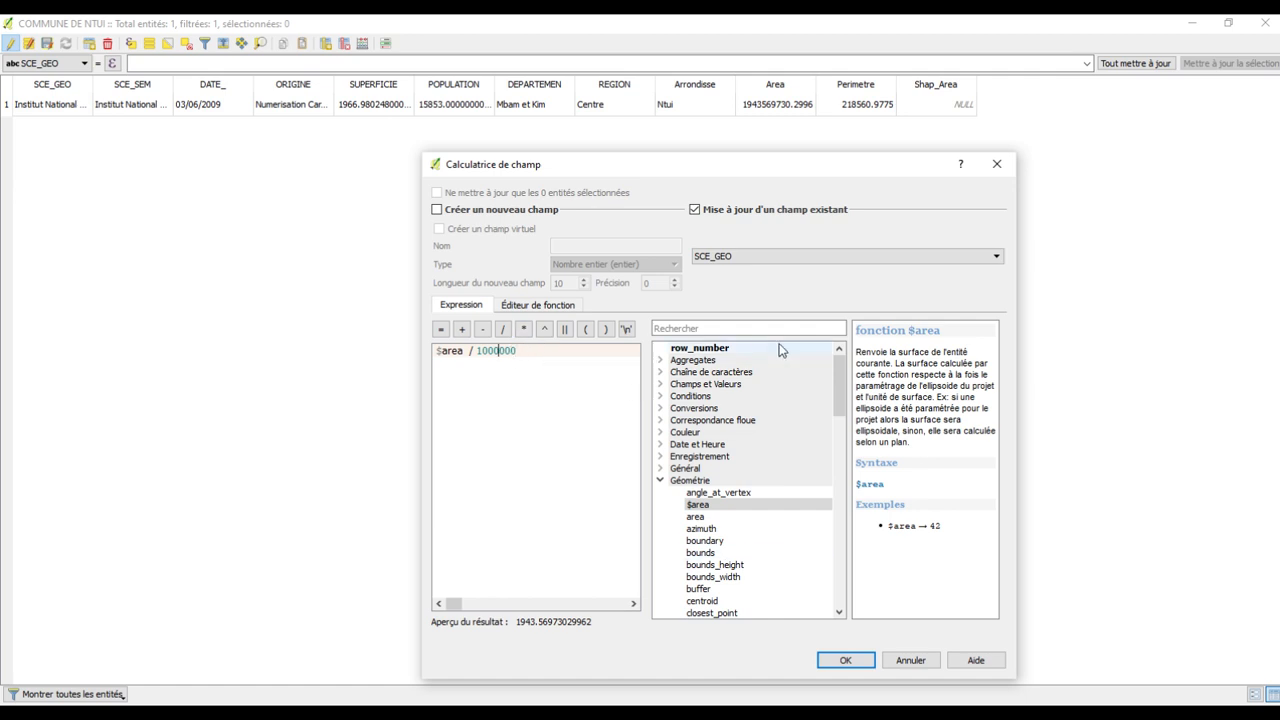
click(846, 661)
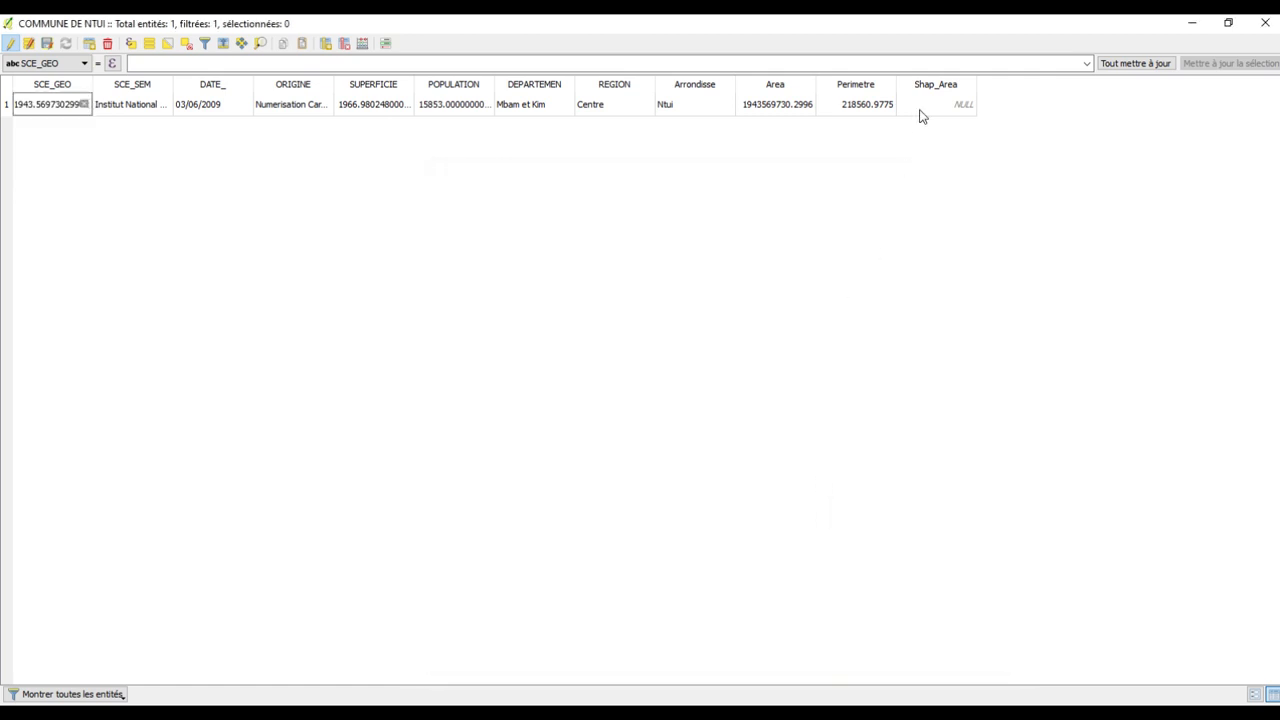
Start a new field calculation and build the expression $area / 1000000 from the geometry functions
click(362, 43)
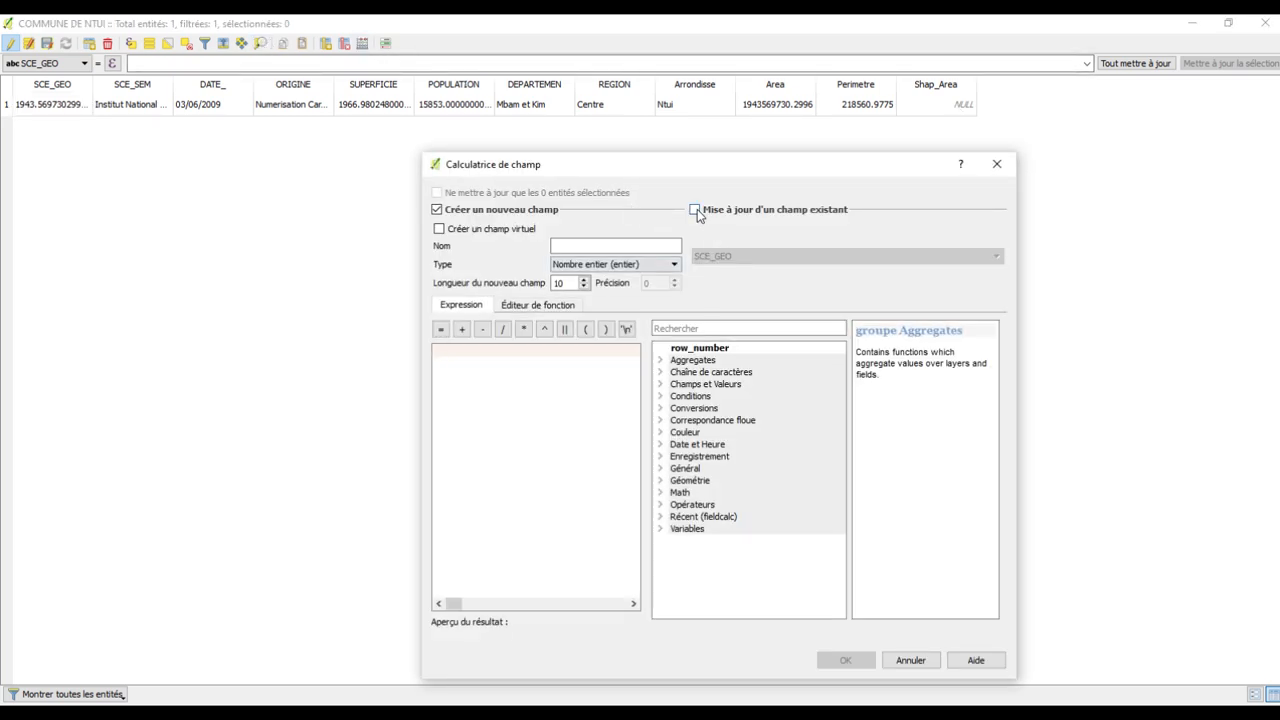
double_click(688, 480)
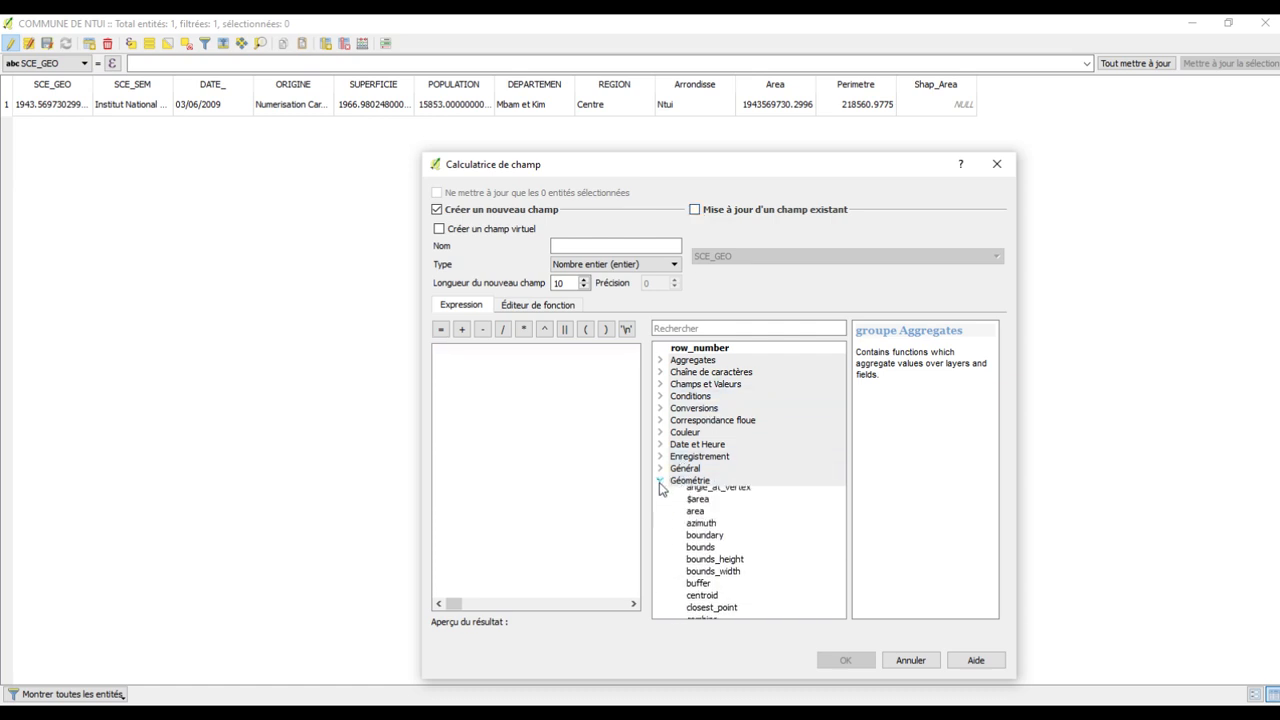
double_click(697, 504)
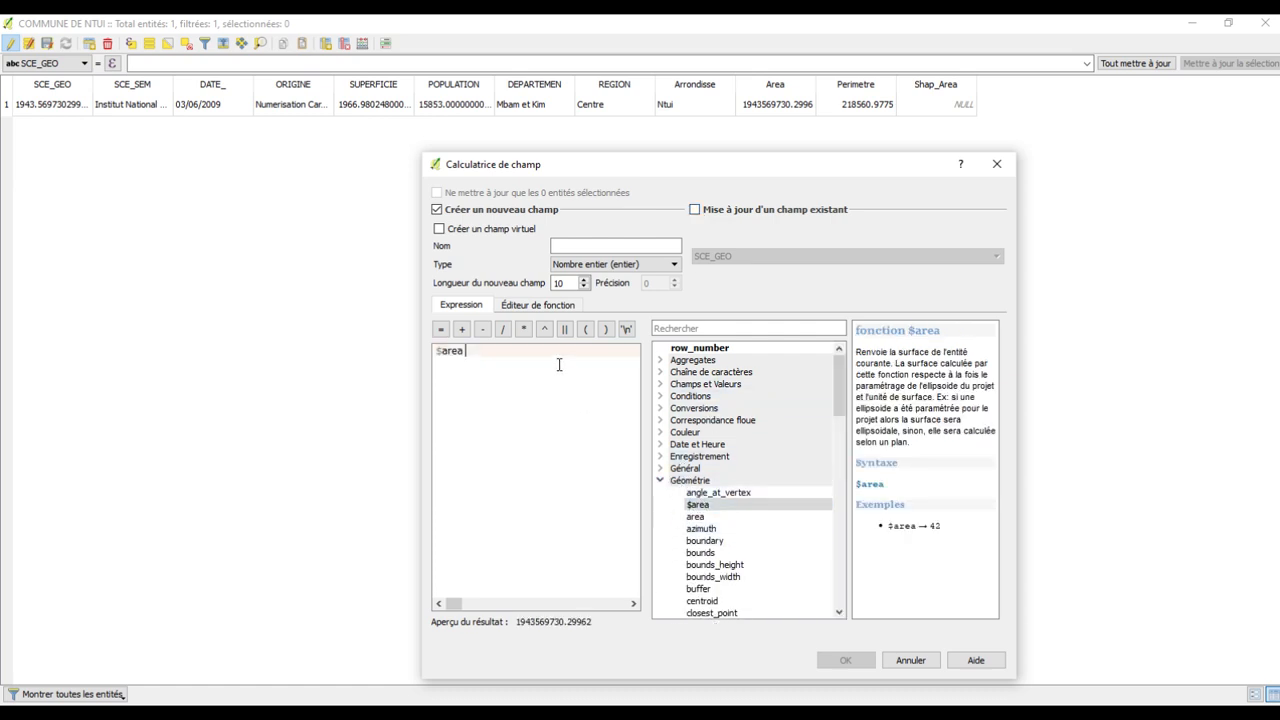
click(504, 330)
text(1)
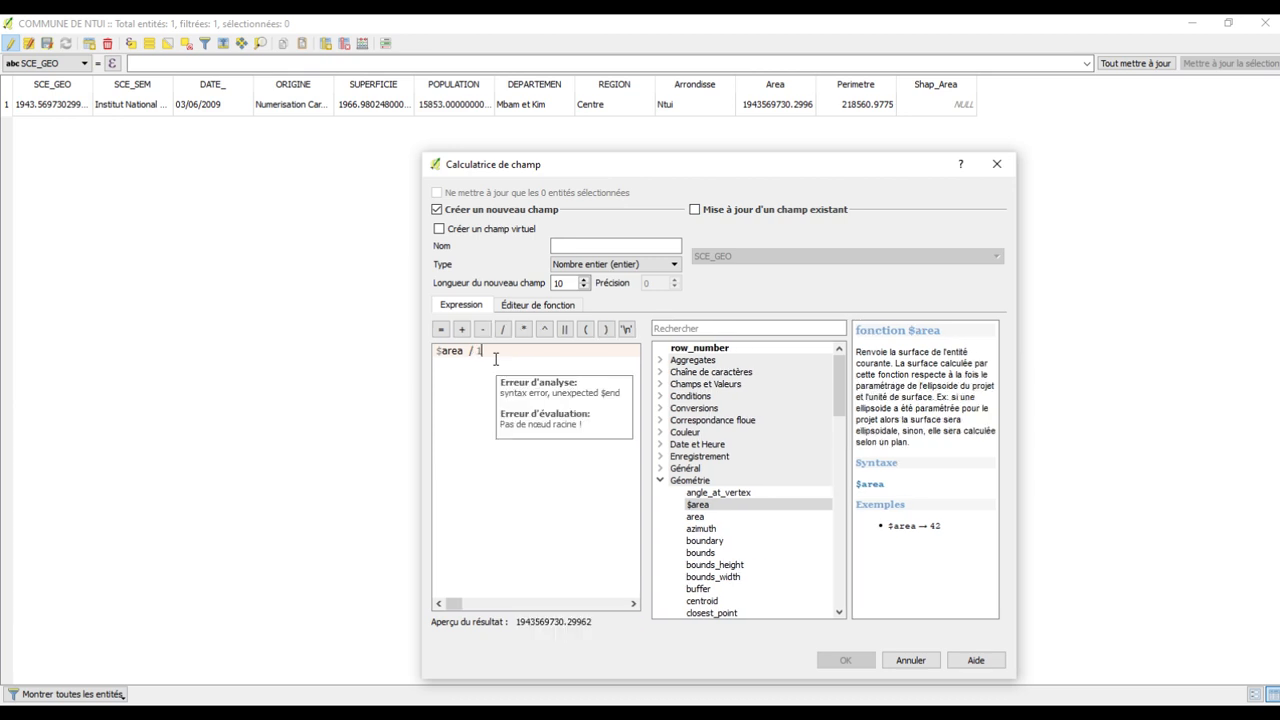
text(000000)
Set the calculation to update the existing Shap_Area field and apply it
click(696, 211)
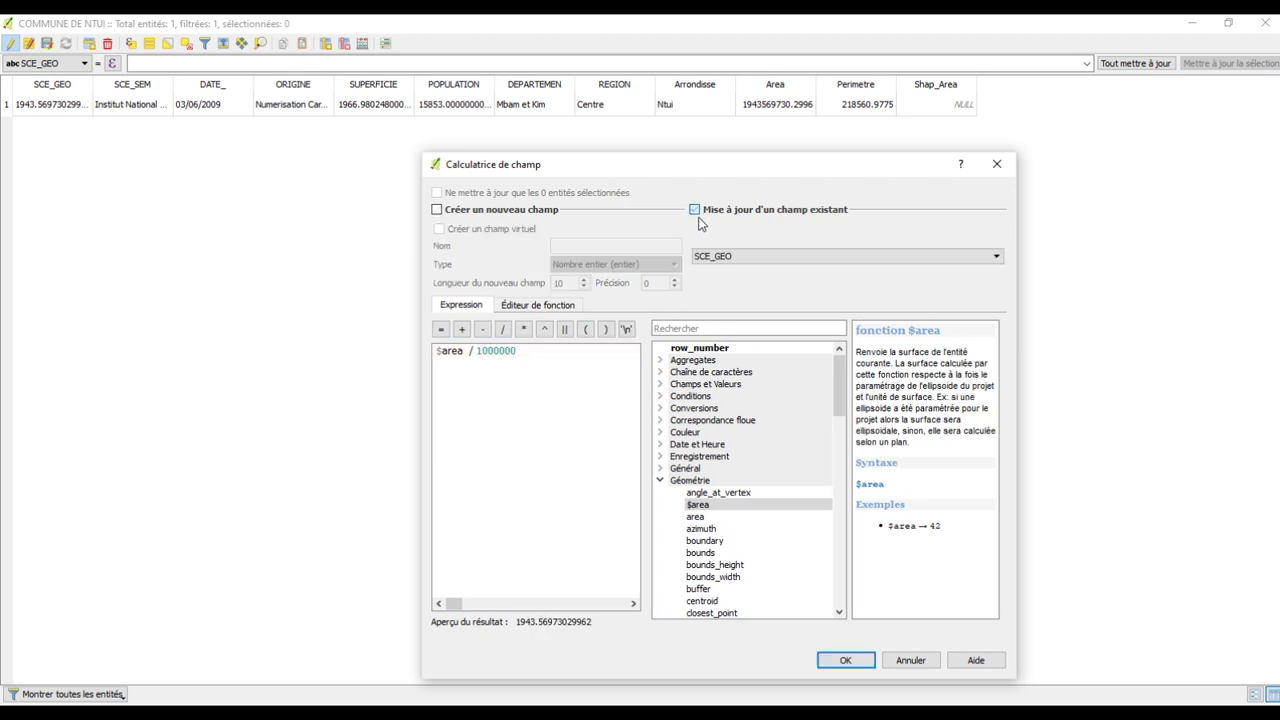
click(748, 257)
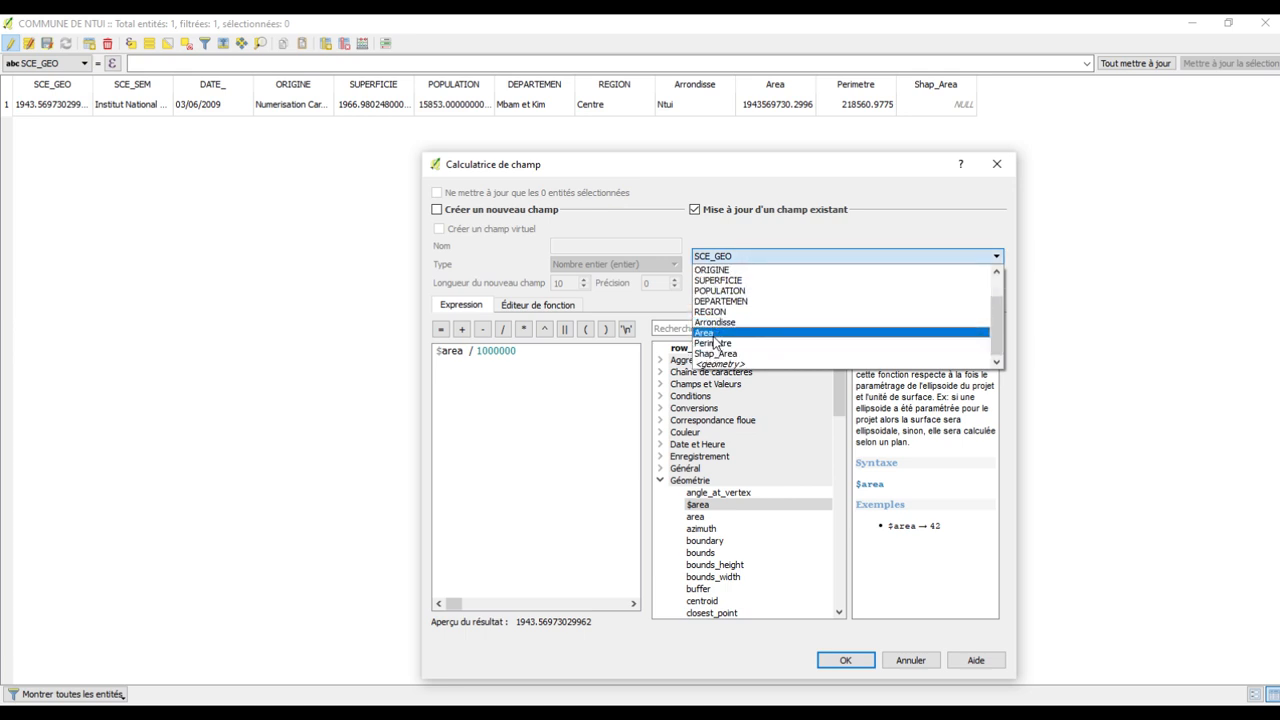
click(712, 333)
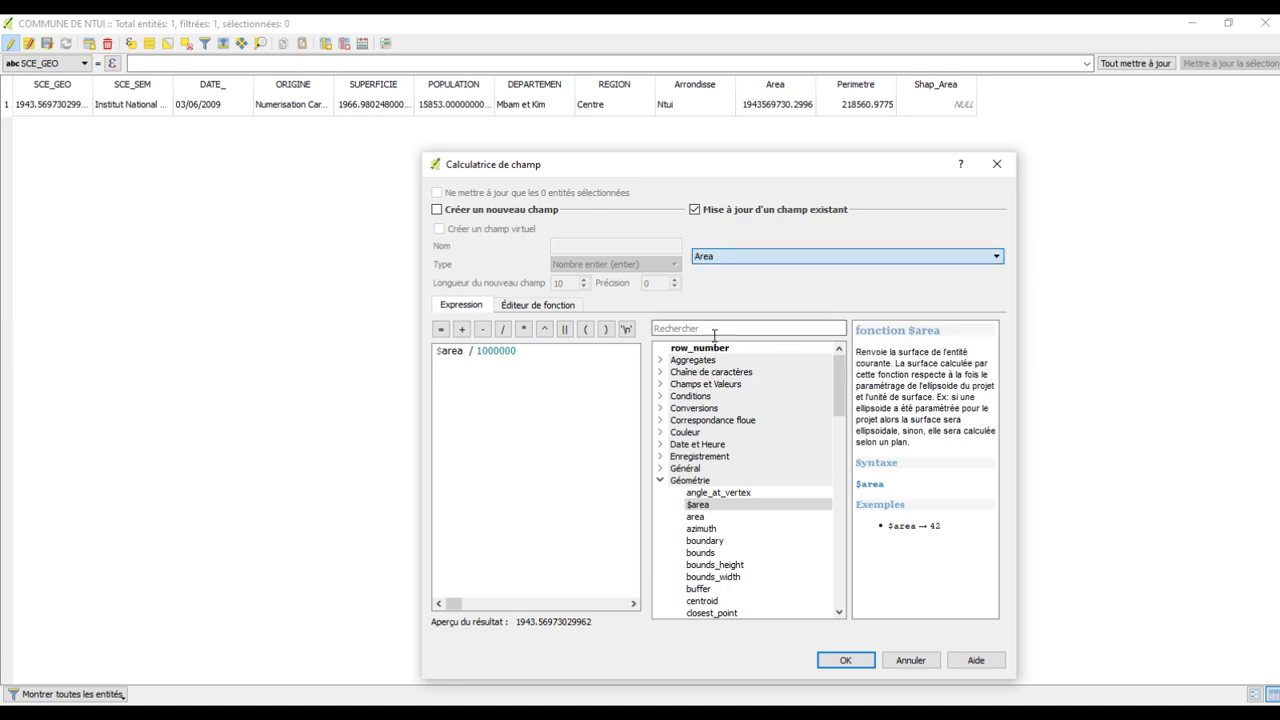
click(733, 257)
click(723, 354)
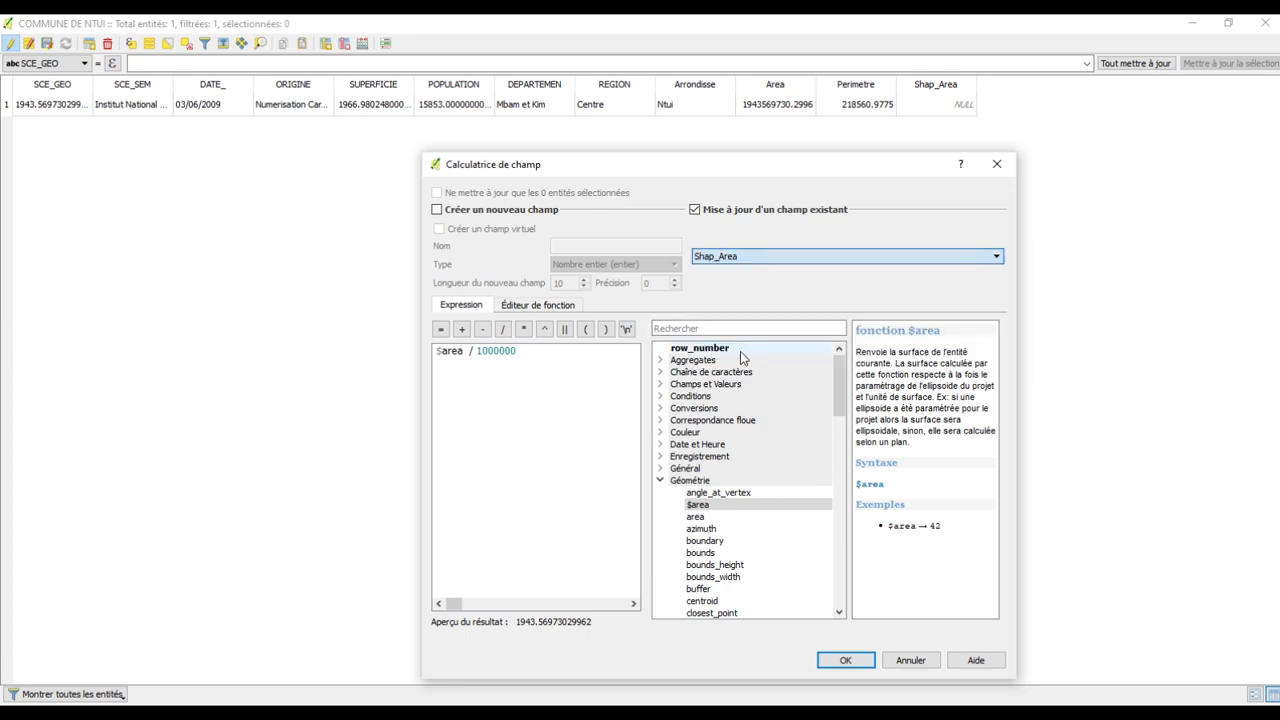
click(846, 660)
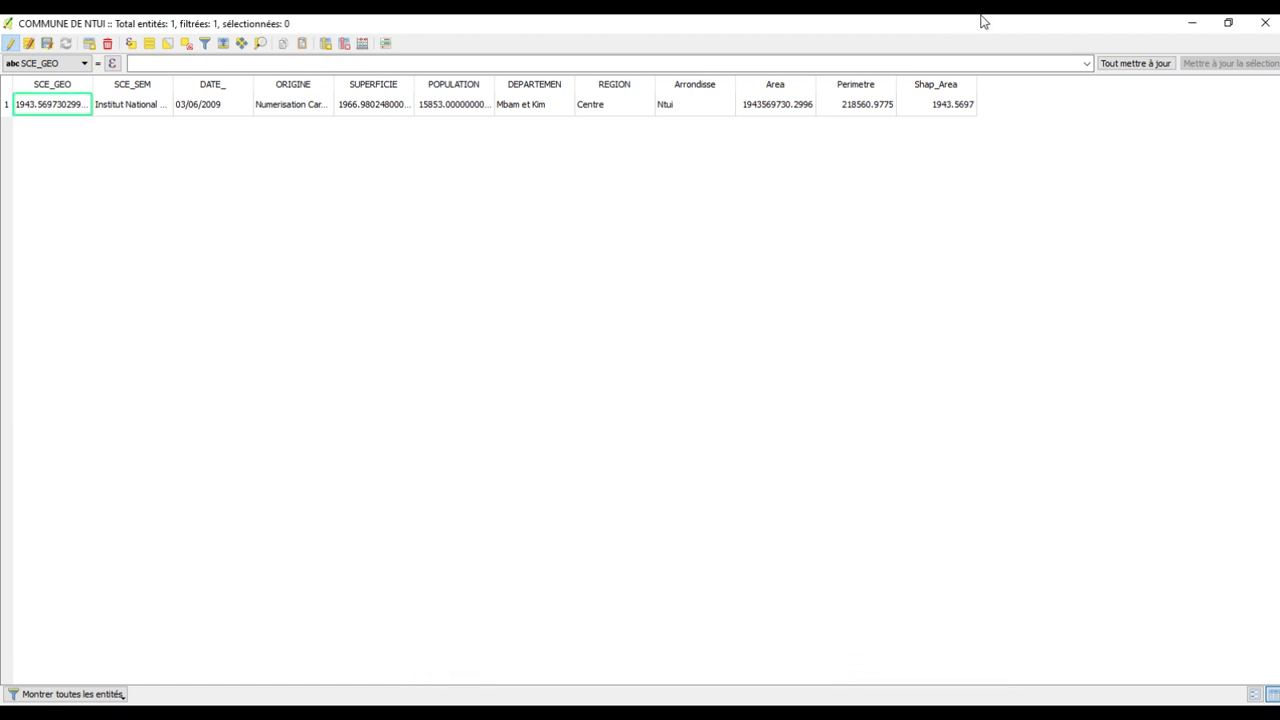